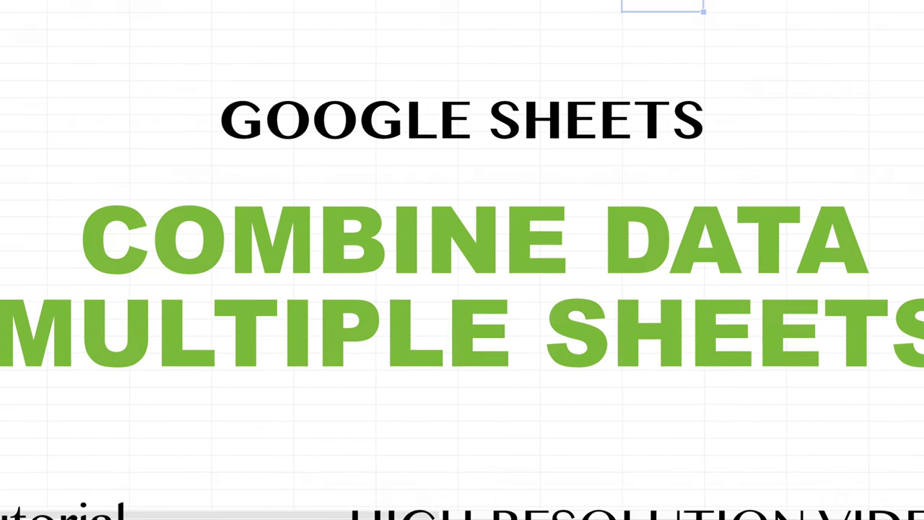
Show the Partial Data 1 sheet with its 11 Date-to-COGS sales rows
click(150, 497)
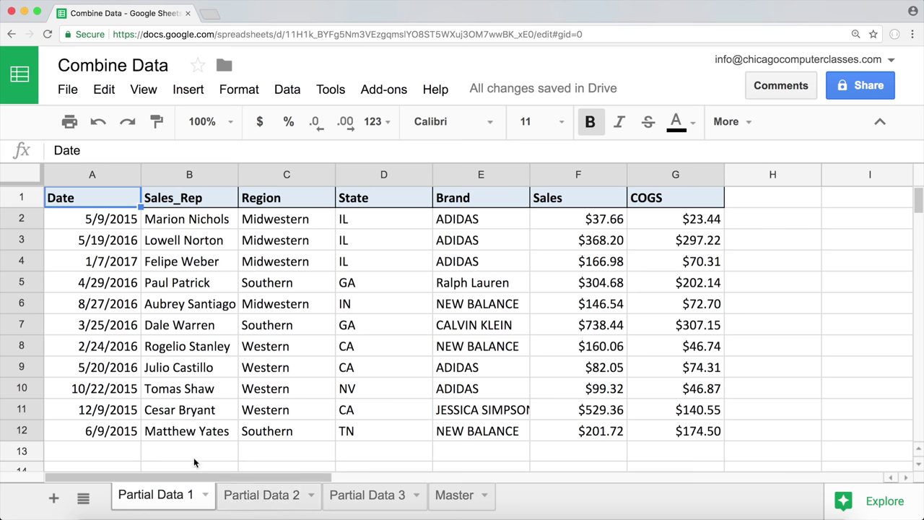
Highlight the Partial Data 1 and Partial Data 2 tables to review their records
drag(101, 219, 649, 431)
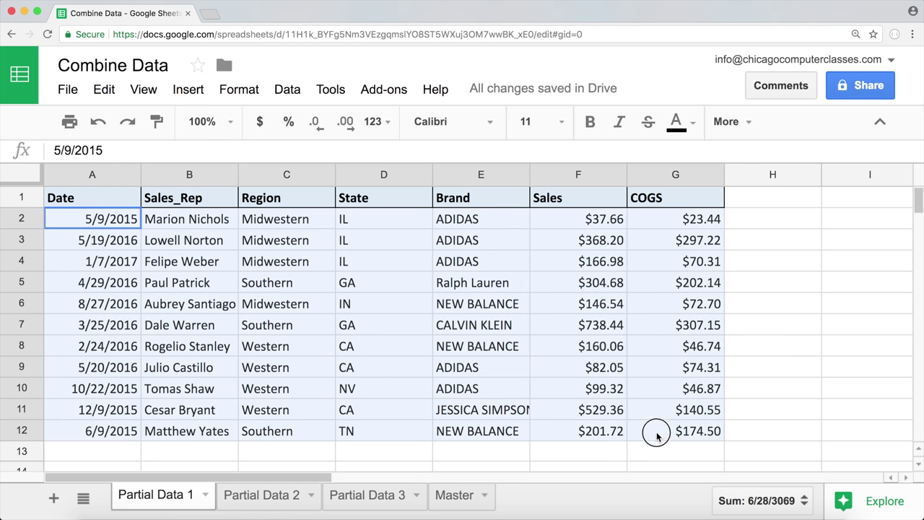
click(659, 388)
drag(108, 202, 614, 369)
click(275, 495)
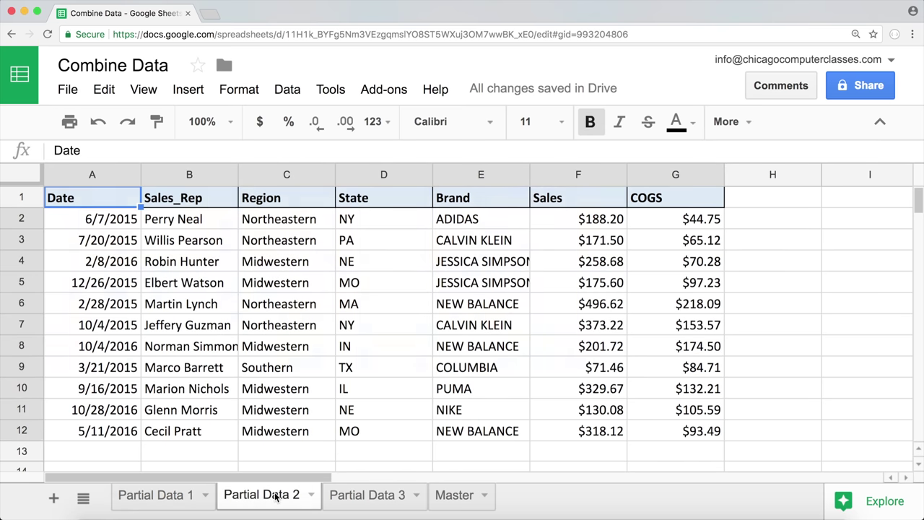
click(83, 203)
drag(83, 202, 678, 433)
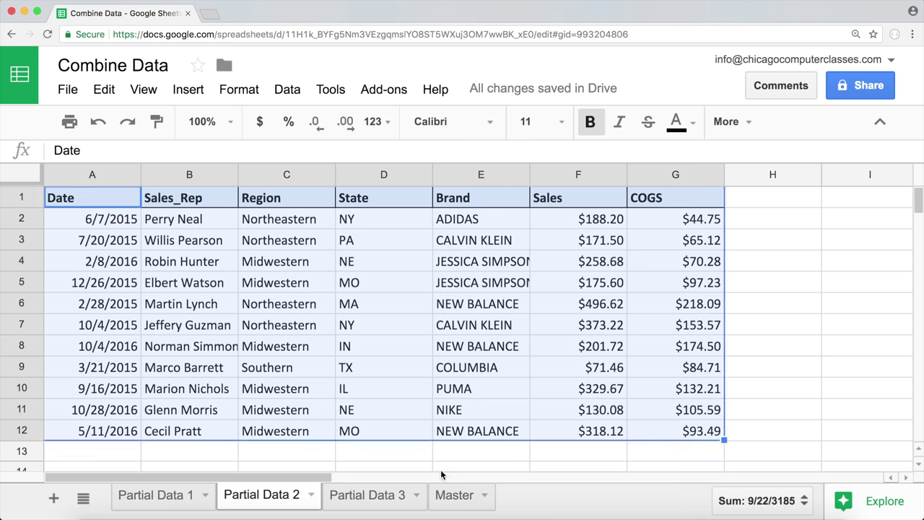
Review the Partial Data 3 table, look at the empty Master sheet, and return to Partial Data 1
click(364, 495)
drag(117, 195, 691, 429)
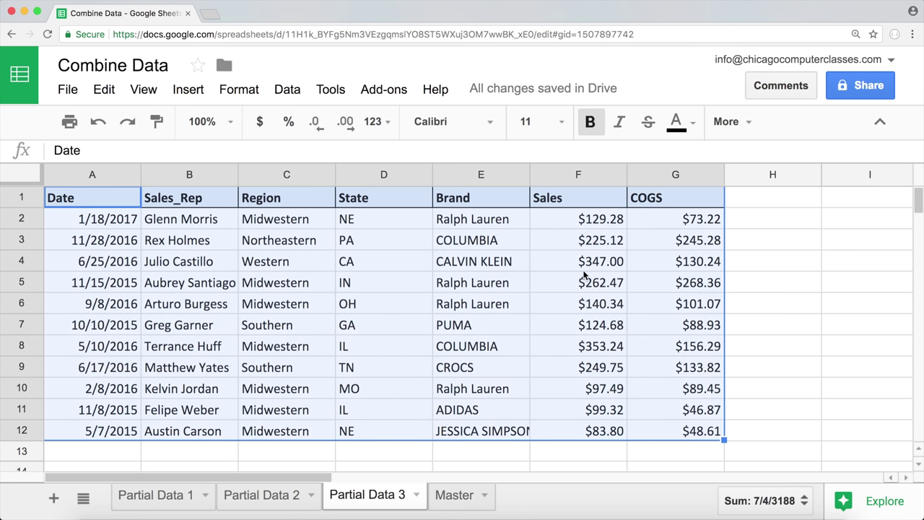
click(466, 282)
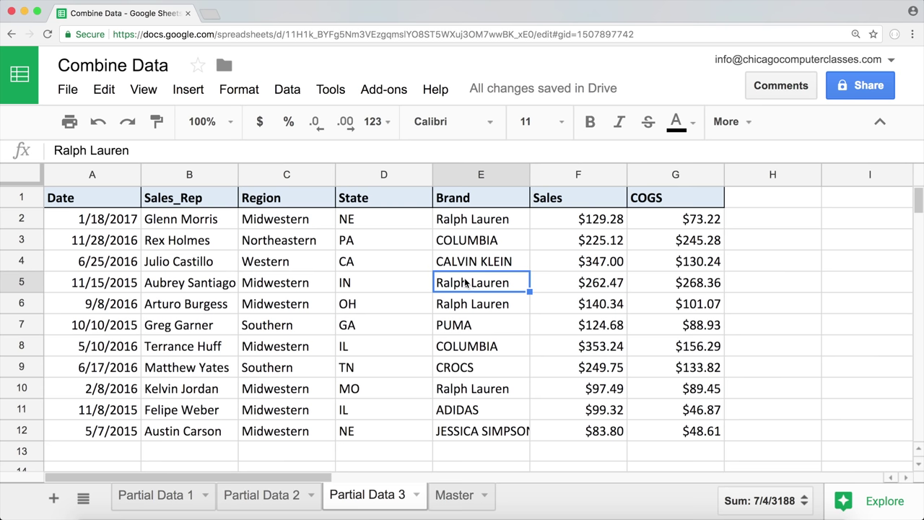
click(454, 497)
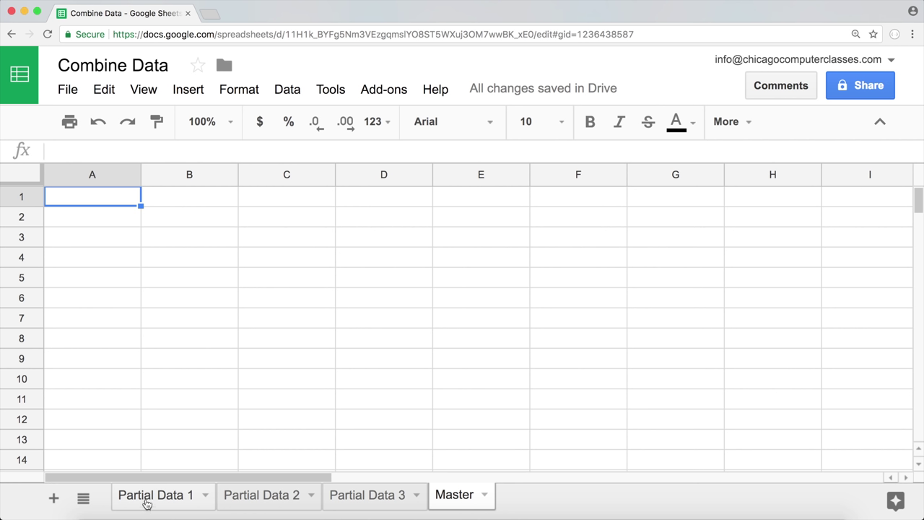
click(171, 499)
Paste the Date, Sales_Rep, Region, State, Brand, Sales, COGS headers into Master row 1
click(187, 219)
drag(73, 198, 647, 204)
key(ctrl+c)
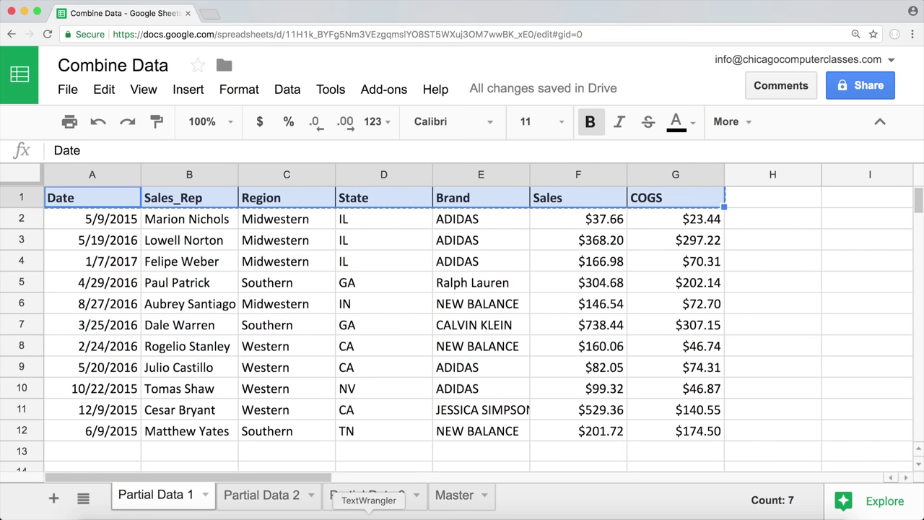
click(454, 495)
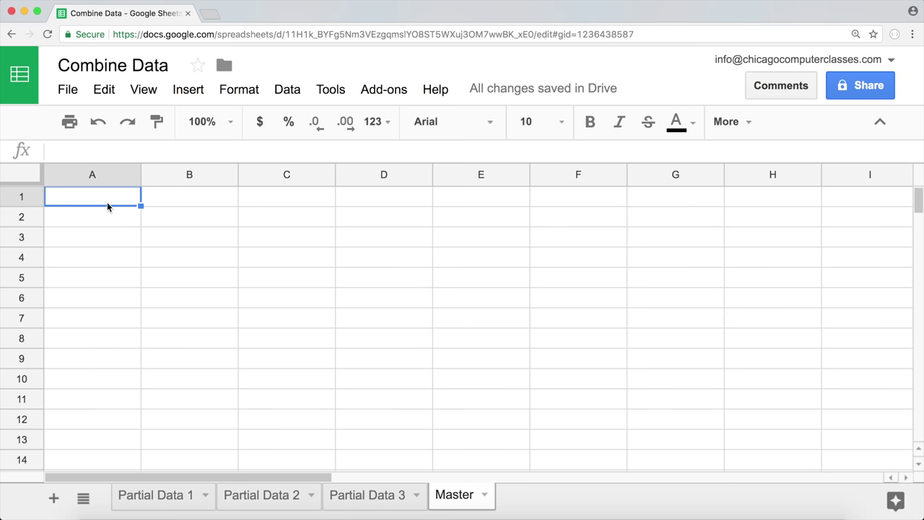
key(ctrl+v)
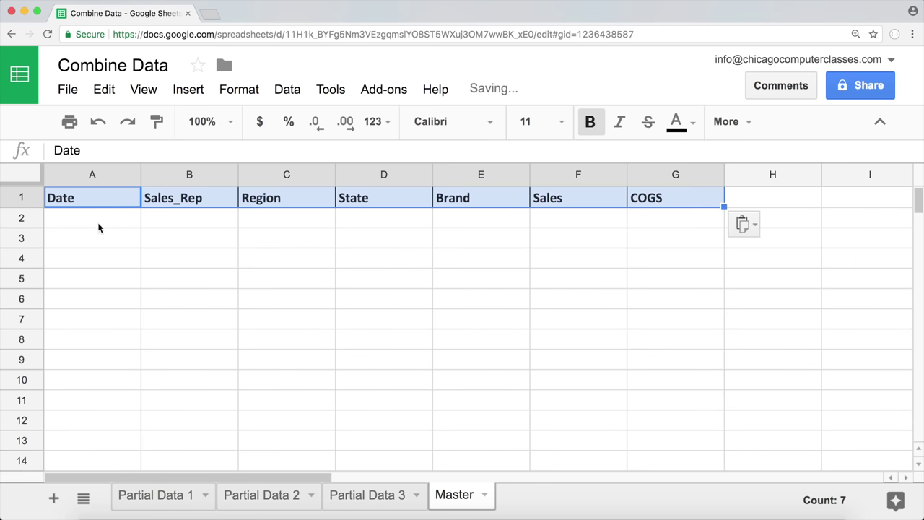
click(99, 220)
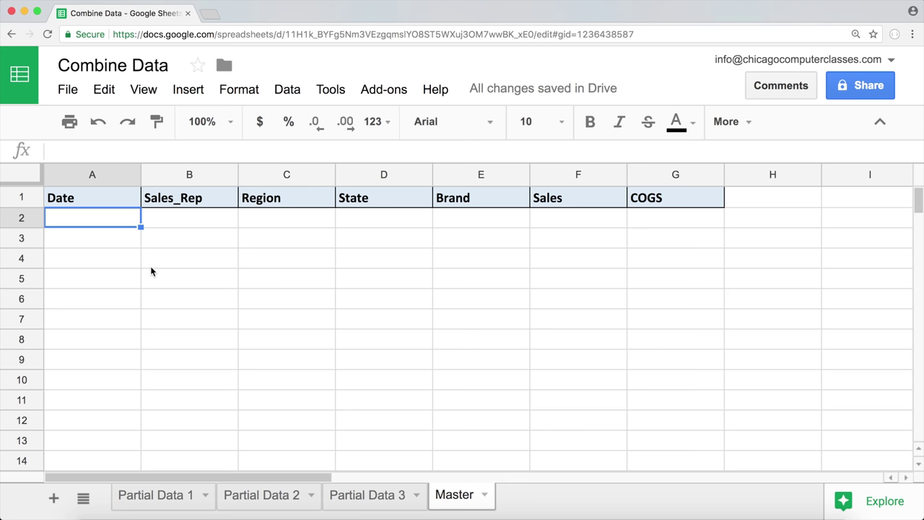
Start the ={ array in Master A2 with Partial Data 1's A2:G12 range and a semicolon
text(=)
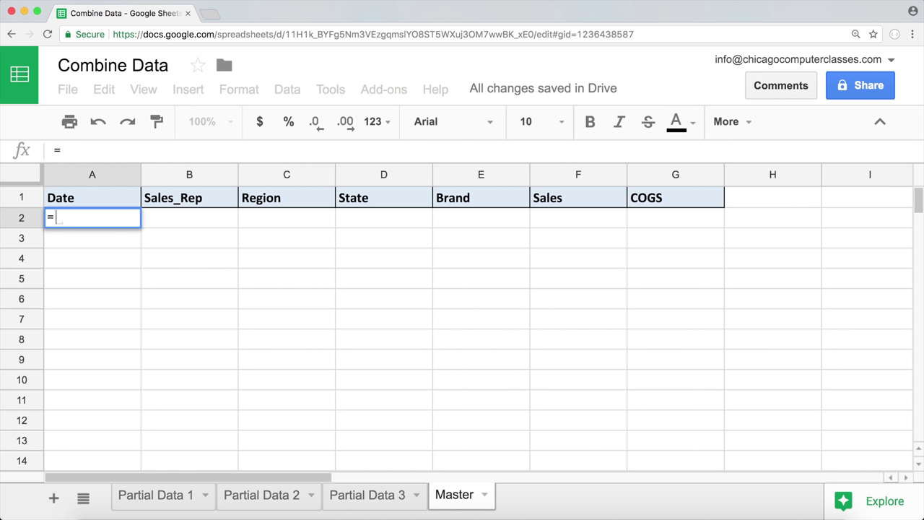
text({)
click(172, 496)
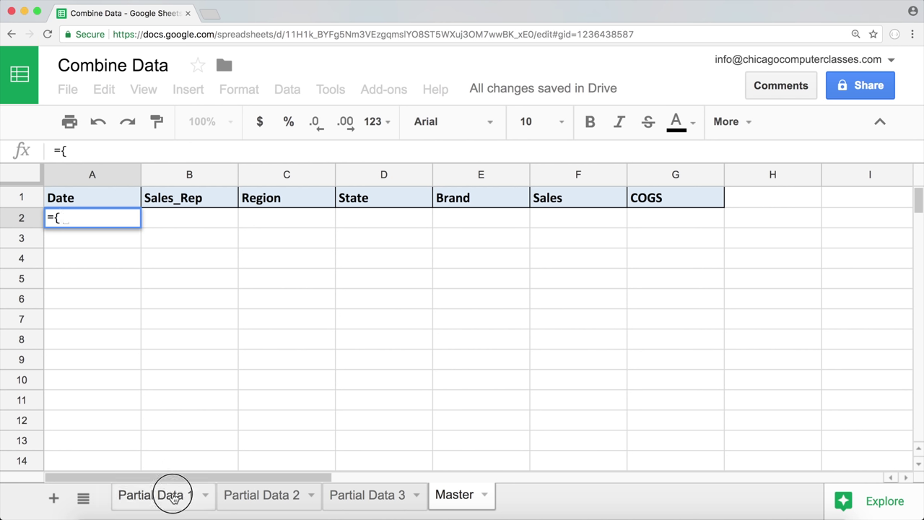
drag(666, 440, 90, 217)
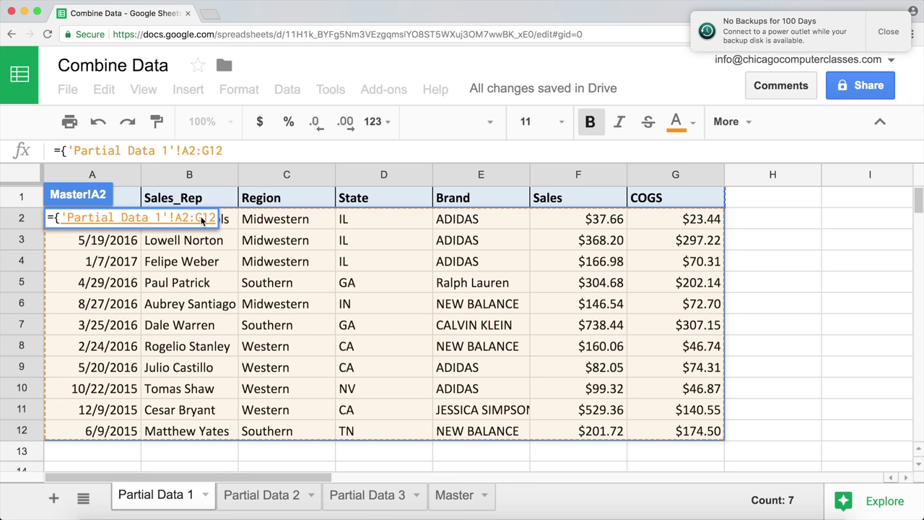
text(,)
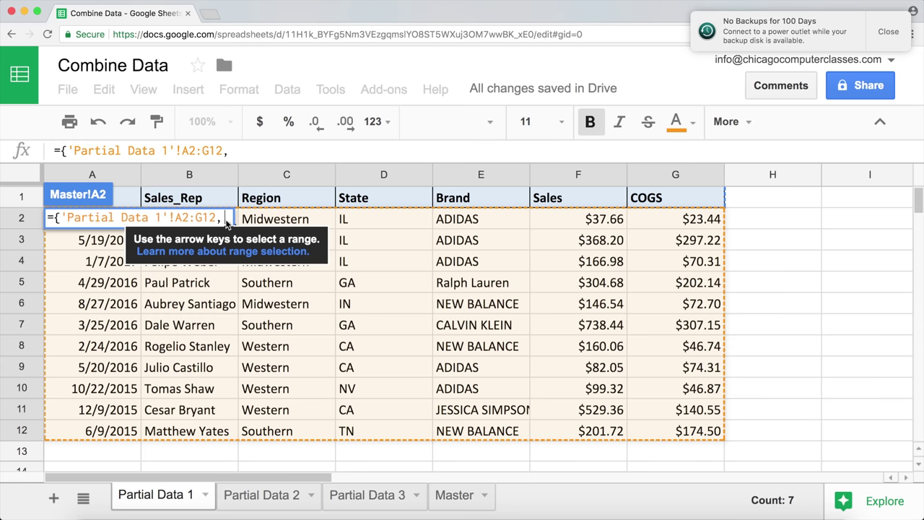
key(BackSpace)
text(;)
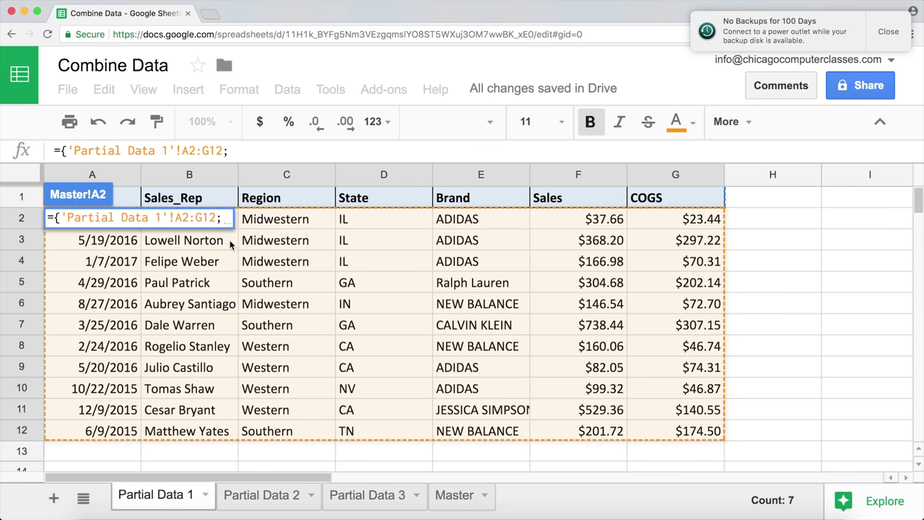
Add Partial Data 2 and 3's A2:G12 ranges, separated by semicolons, and close with }
click(262, 497)
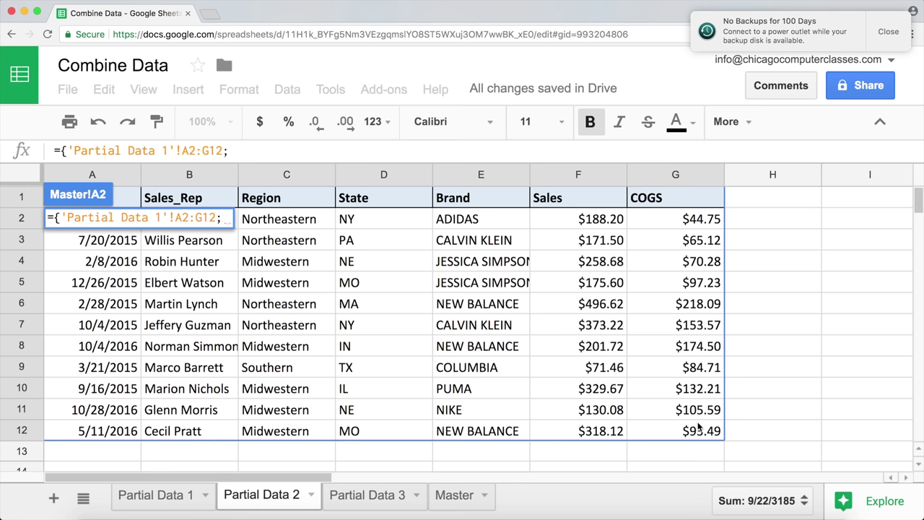
drag(697, 431, 137, 221)
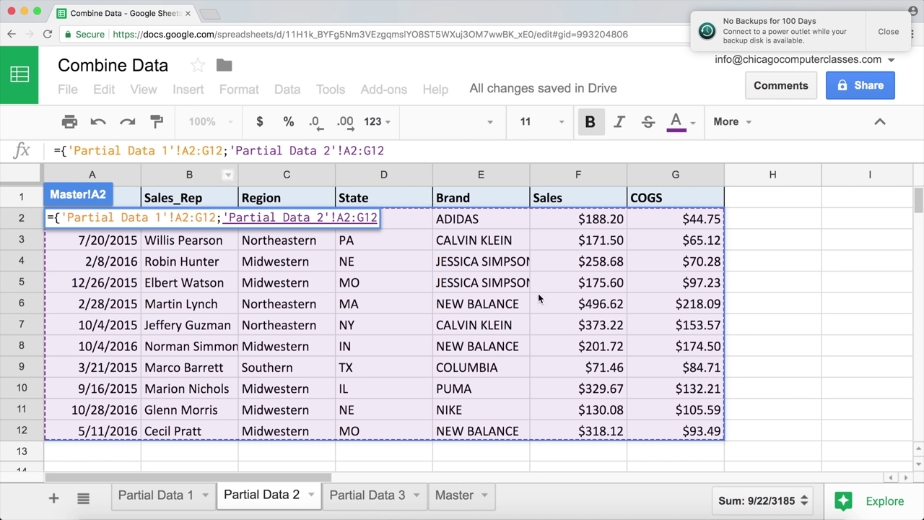
click(418, 148)
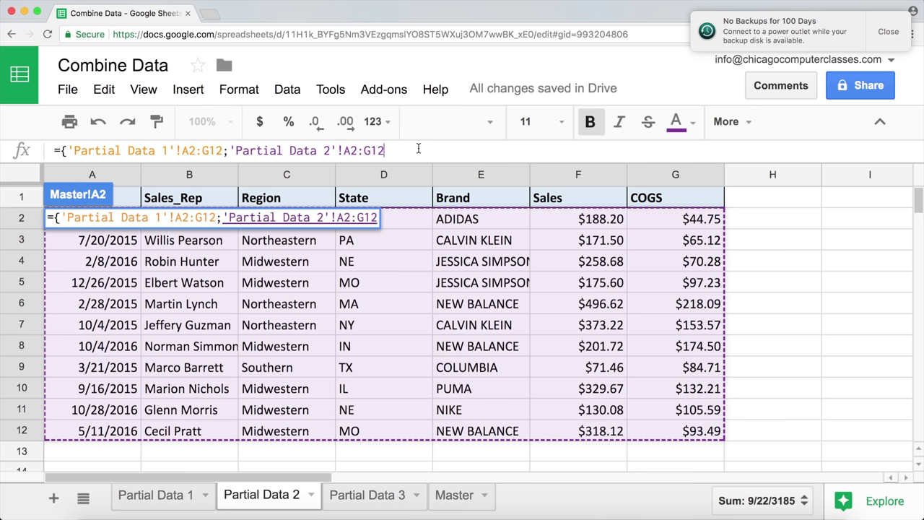
text(;)
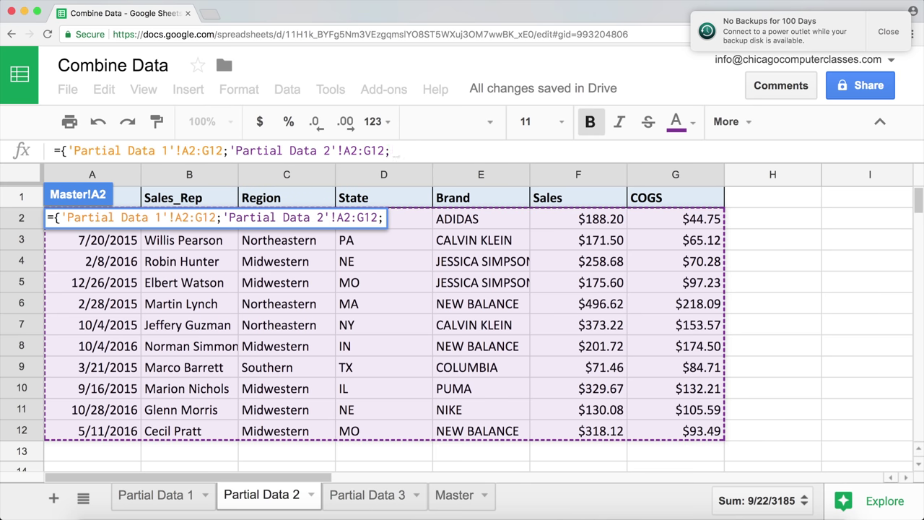
click(369, 495)
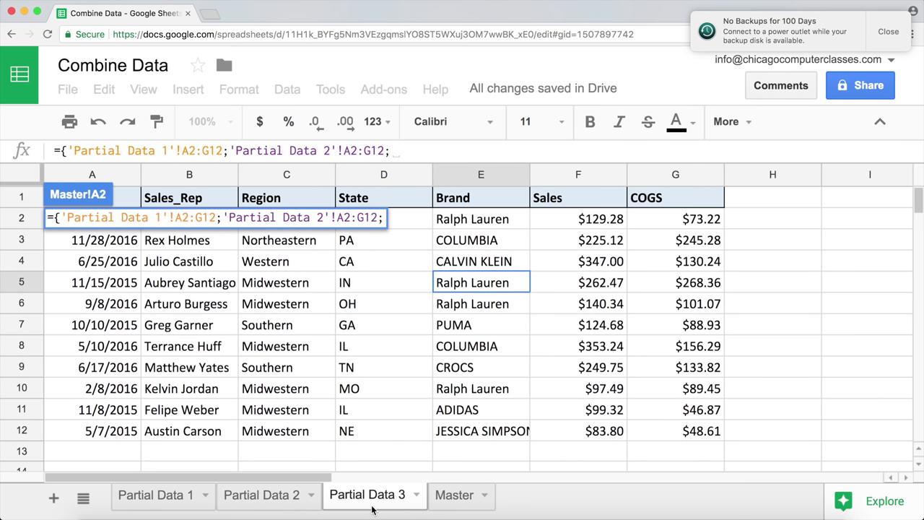
drag(670, 433, 108, 222)
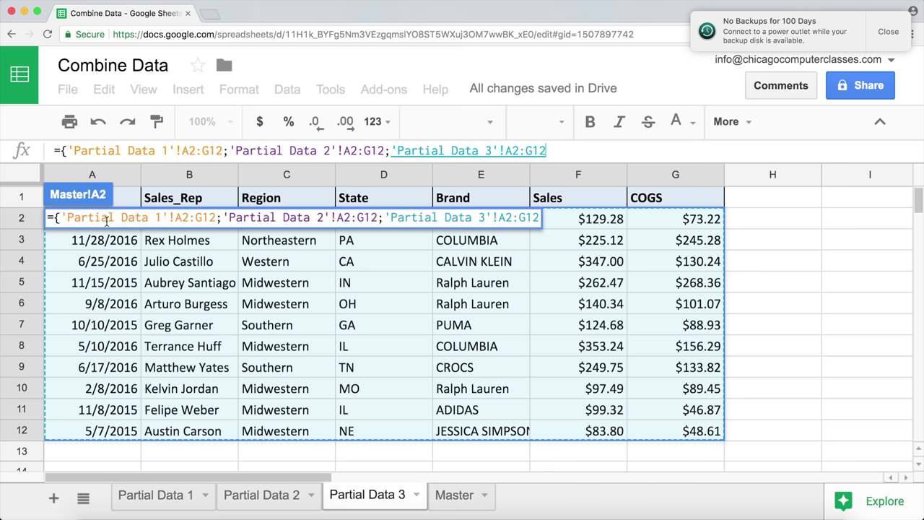
text(})
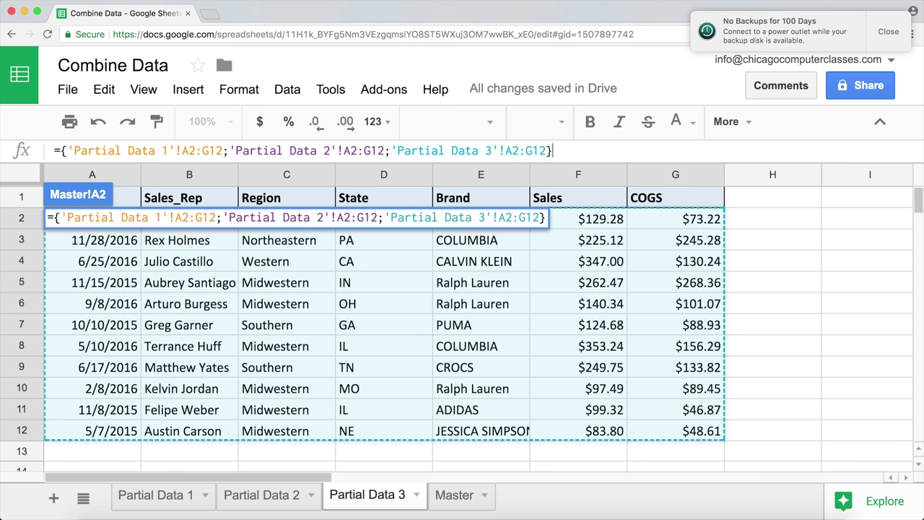
click(686, 158)
Commit the array formula and scroll through the combined rows on Master
key(Return)
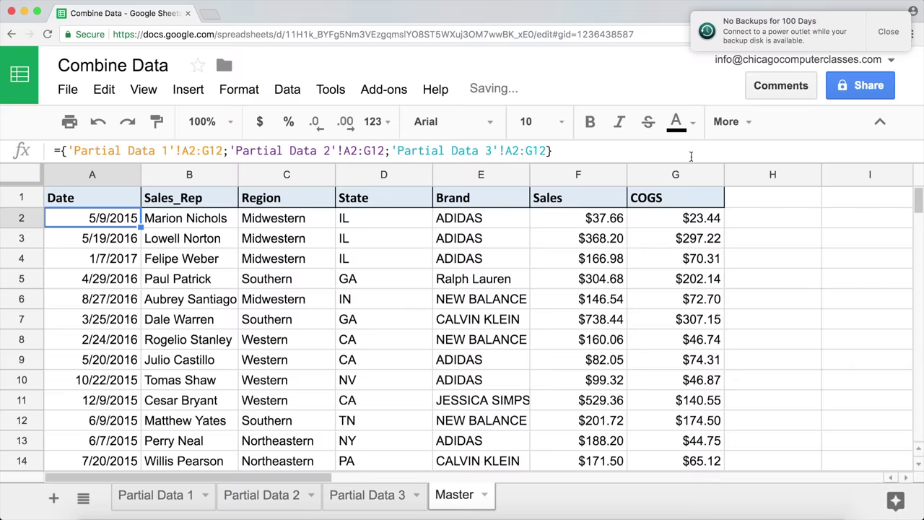
scroll(518, 322, down, 5)
scroll(518, 322, down, 5)
scroll(518, 322, up, 4)
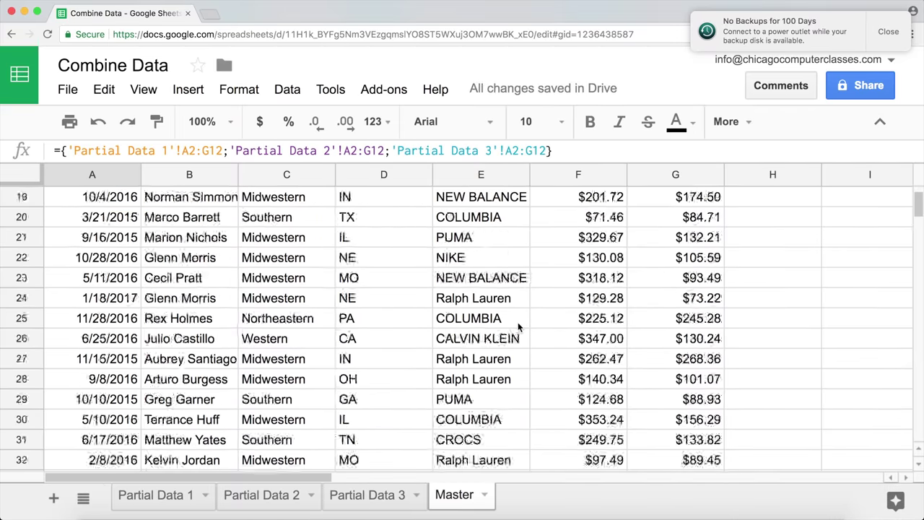
scroll(520, 325, down, 2)
drag(710, 423, 4, 70)
click(189, 279)
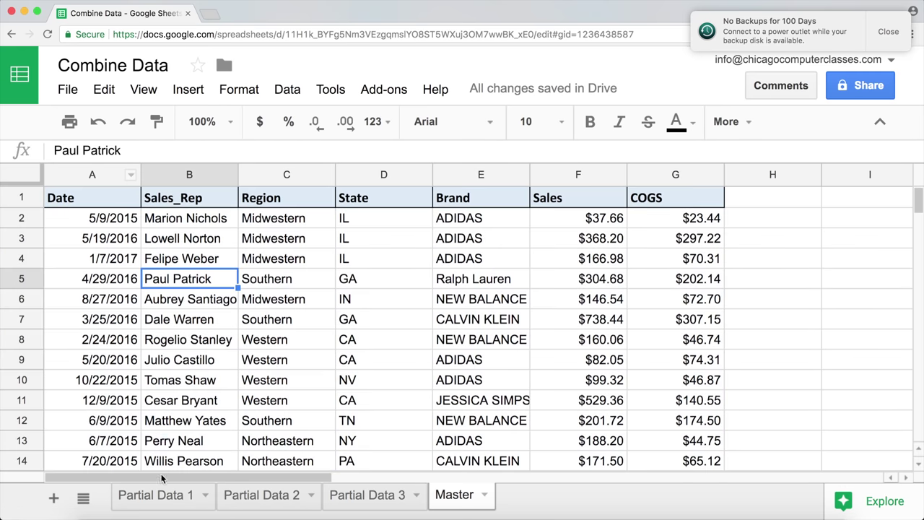
Highlight the Date entries of Partial Data 1, 2 and 3 to compare against Master
click(155, 495)
drag(75, 431, 74, 237)
click(242, 495)
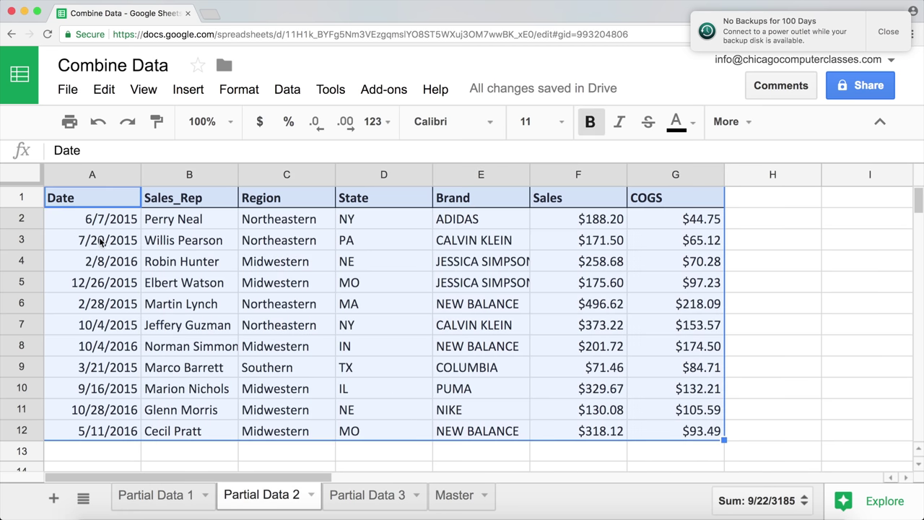
drag(98, 226, 81, 433)
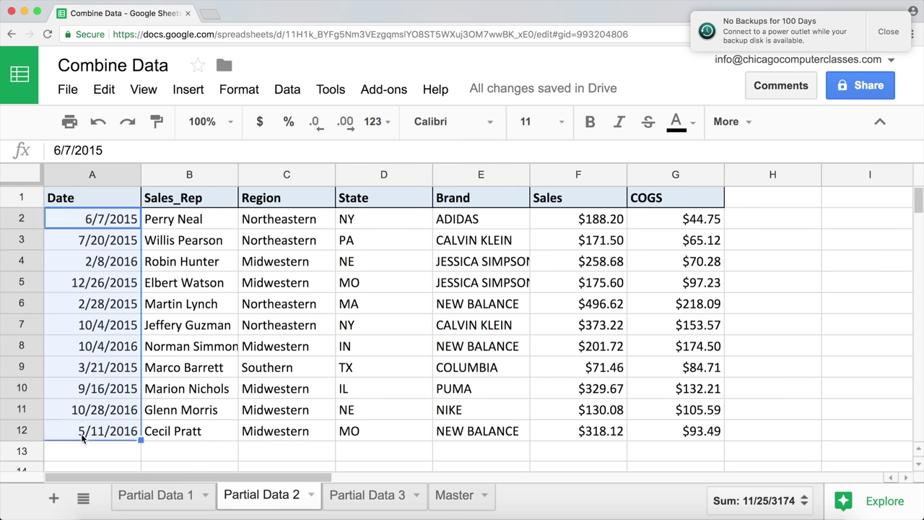
click(368, 495)
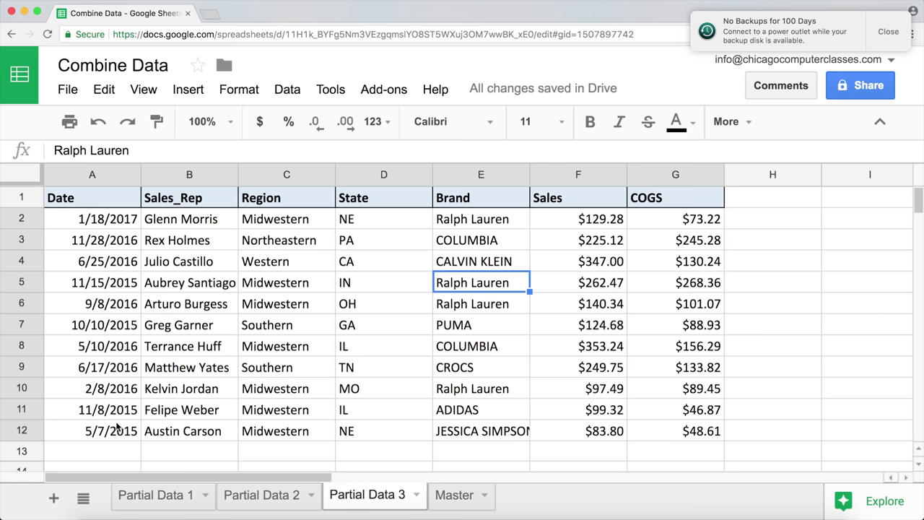
drag(115, 426, 108, 202)
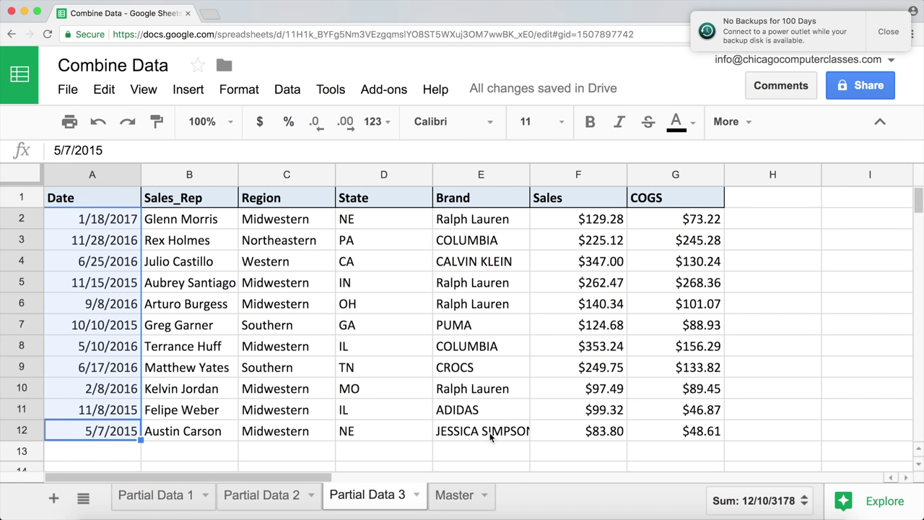
Confirm Master's last combined row, A34, is Partial Data 3's 5/7/2015 record
click(455, 497)
scroll(168, 271, down, 6)
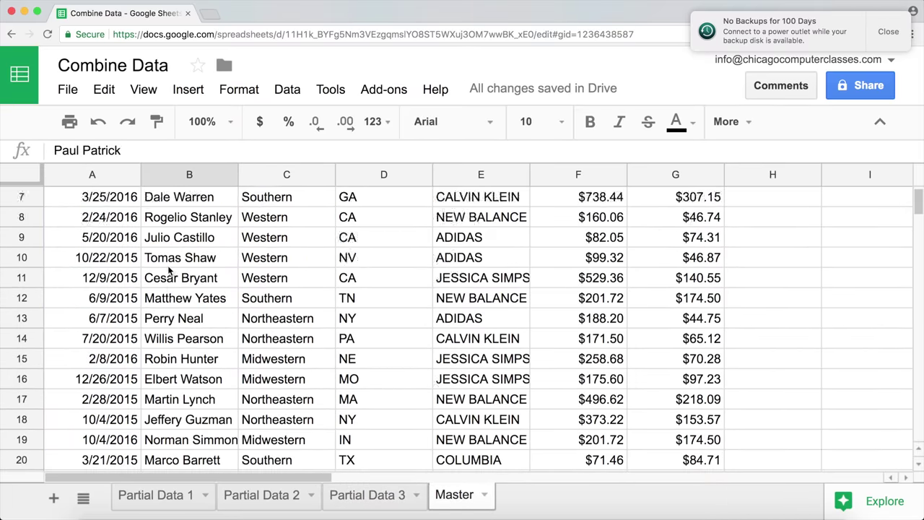
scroll(168, 270, down, 3)
click(93, 340)
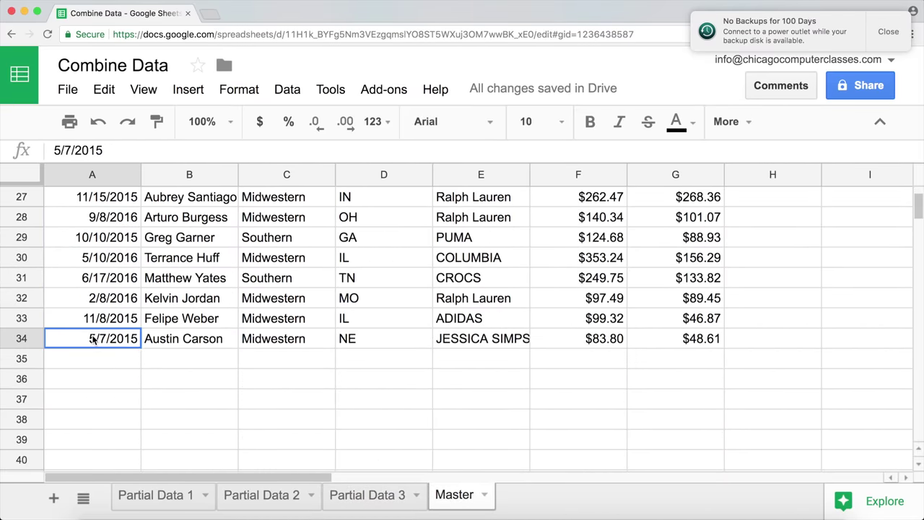
scroll(107, 209, up, 9)
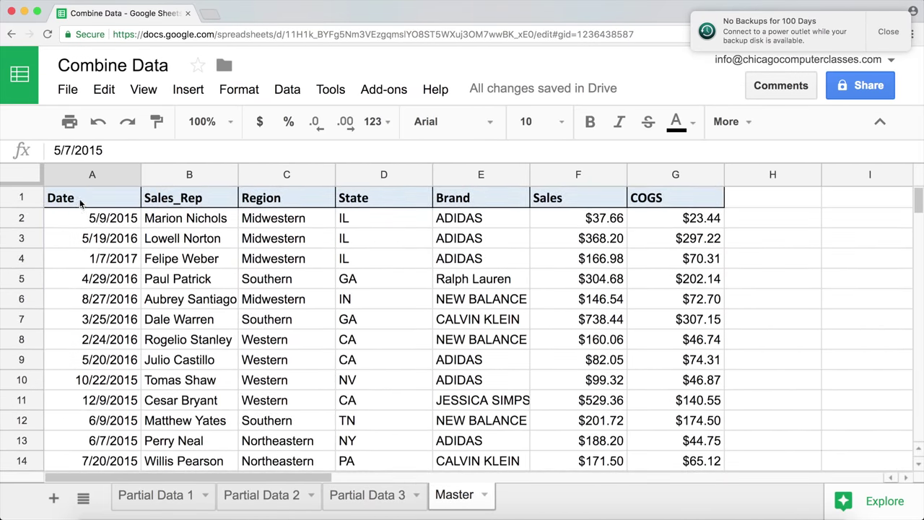
scroll(143, 244, down, 9)
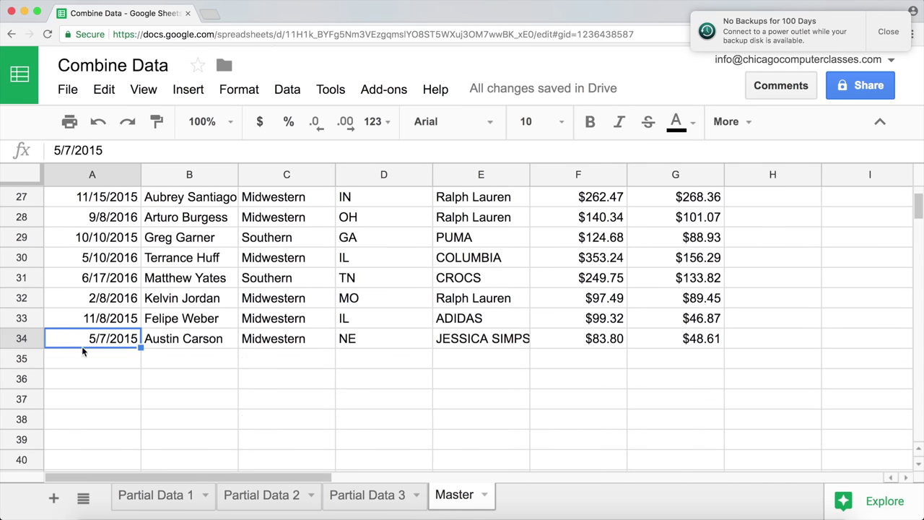
scroll(76, 350, up, 9)
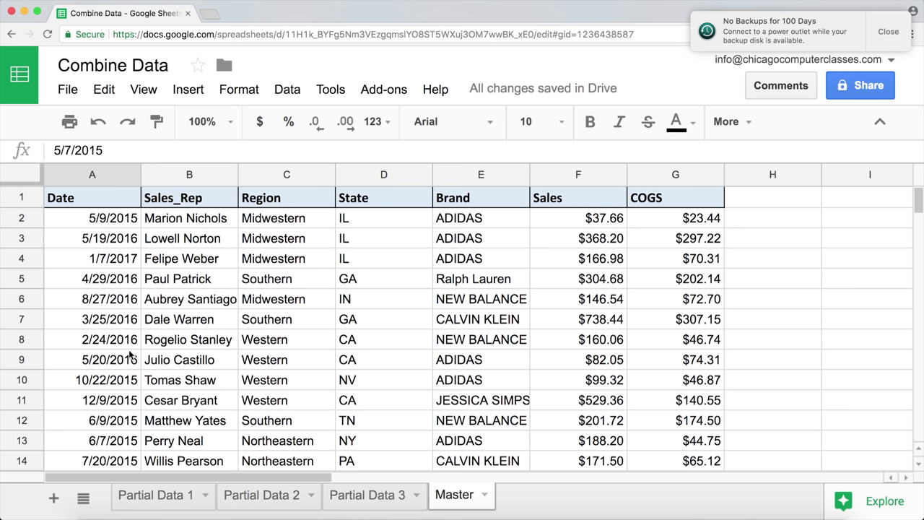
click(134, 497)
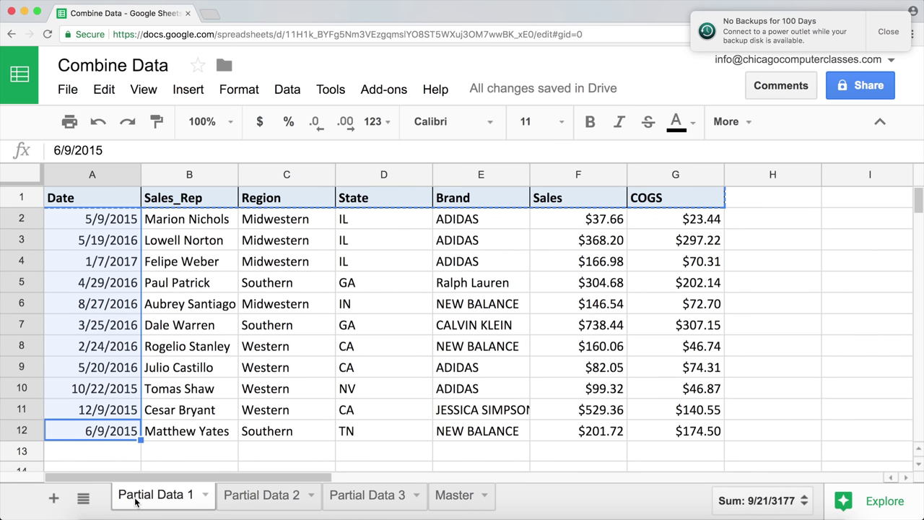
Copy the 12/9/2015 record in row 11 of Partial Data 1 into row 13
click(104, 450)
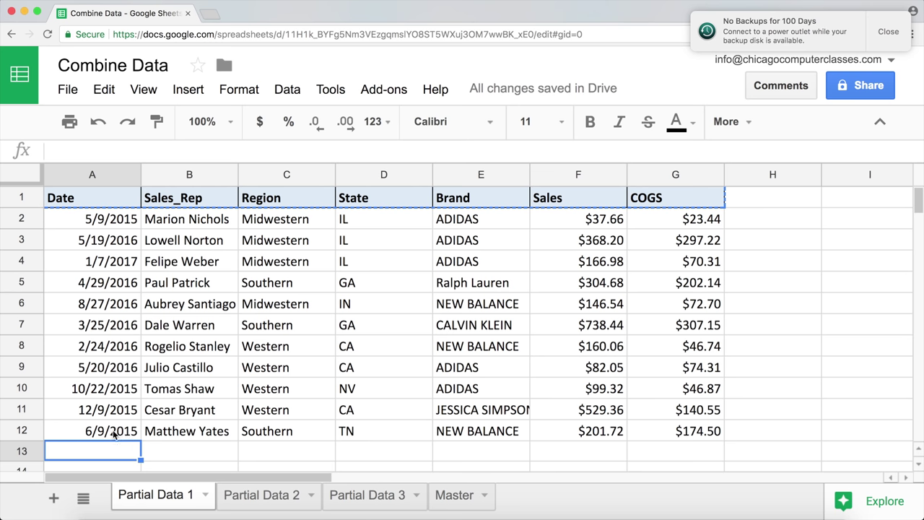
drag(115, 410, 650, 404)
key(ctrl+c)
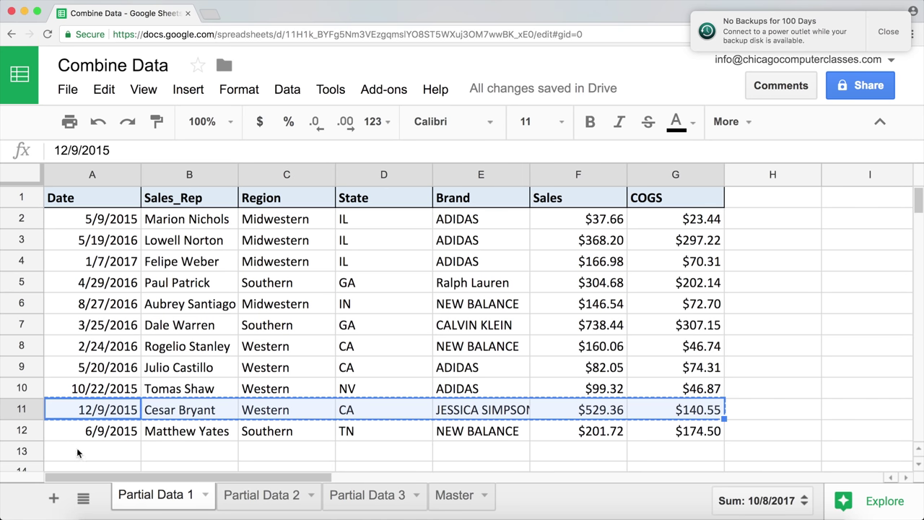
click(77, 451)
key(ctrl+v)
click(253, 386)
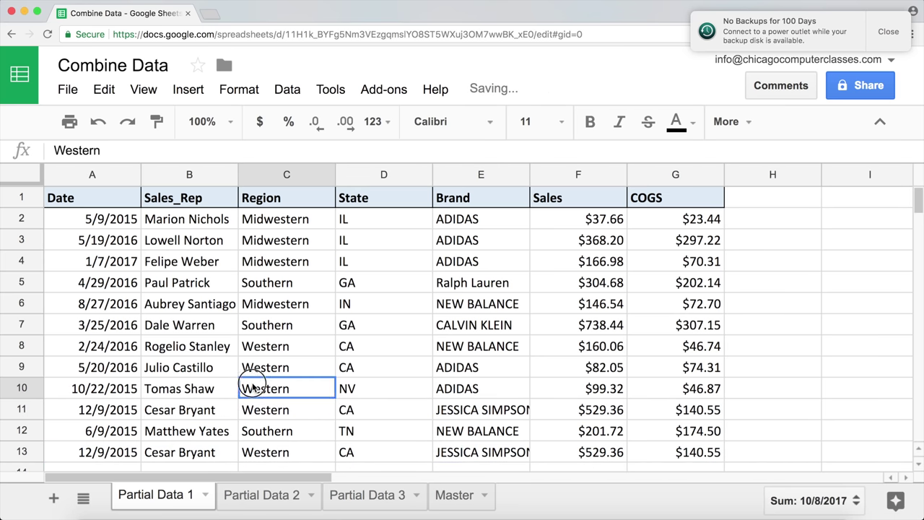
Return to Master and select A2 to inspect its stacking formula
click(455, 496)
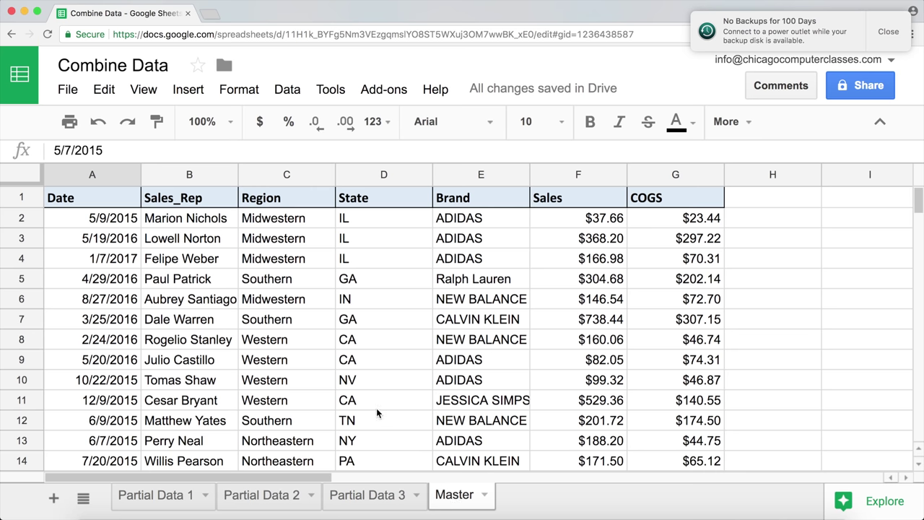
scroll(381, 442, down, 5)
scroll(376, 426, up, 5)
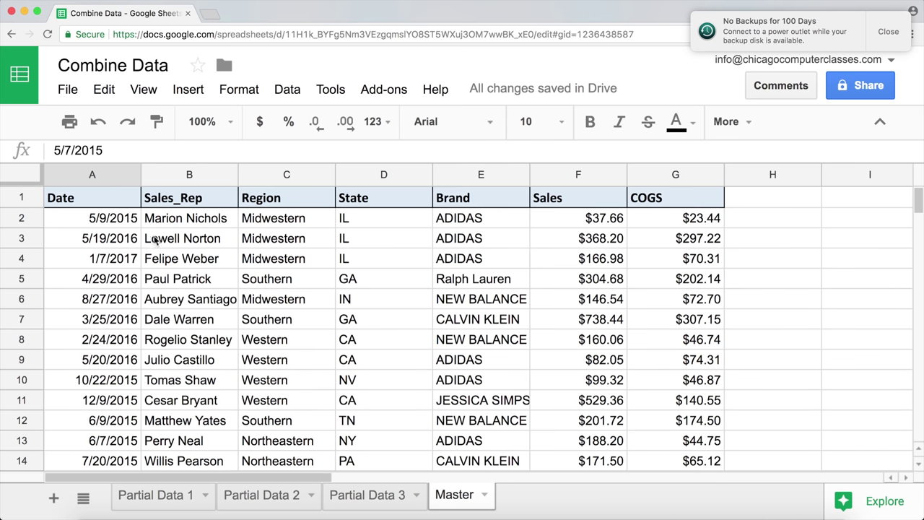
click(104, 220)
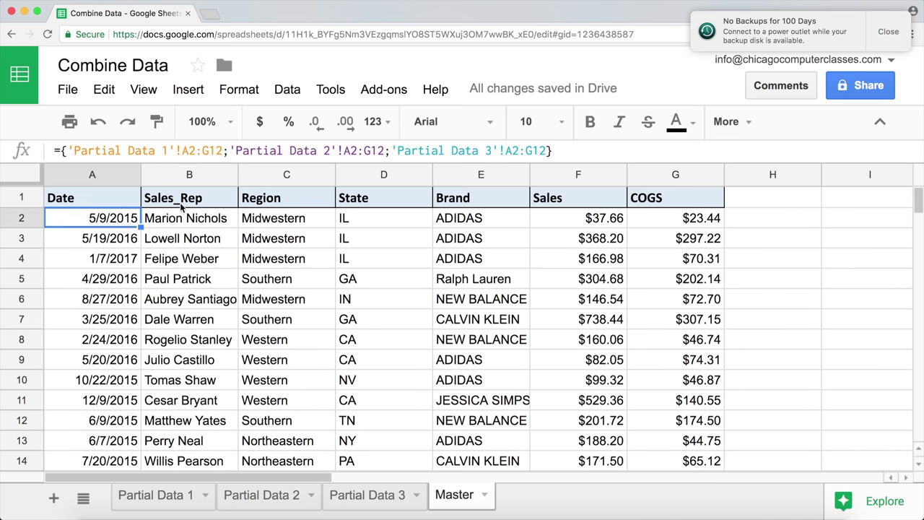
Delete the 12 from each of the three A2:G12 references, leaving open-ended A2:G ranges
drag(182, 150, 225, 150)
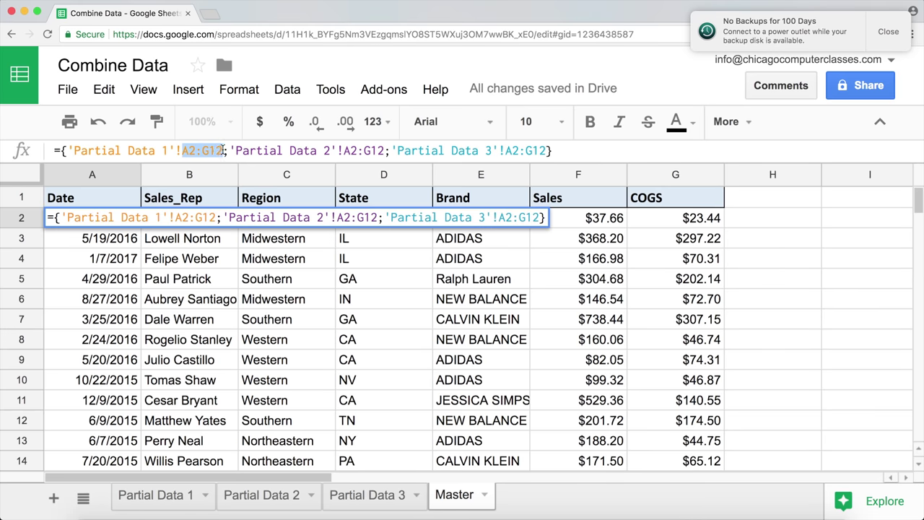
click(224, 151)
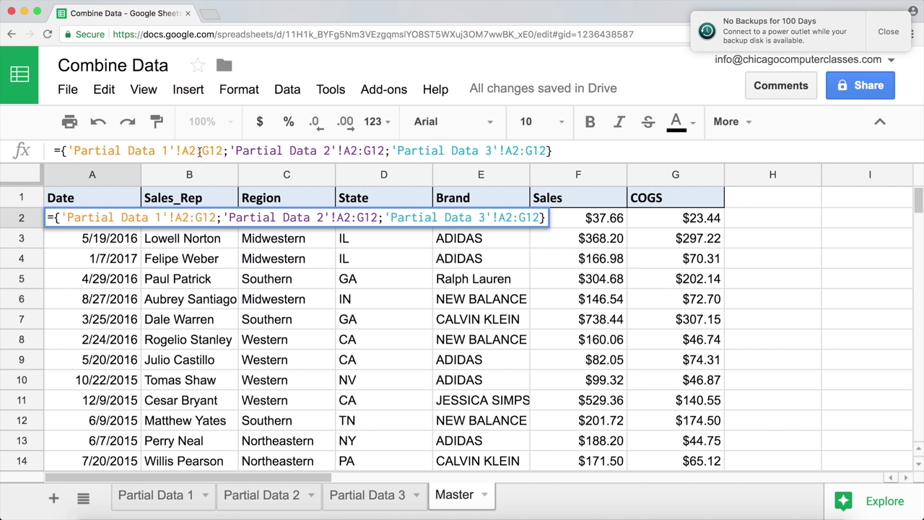
key(BackSpace)
key(BackSpace)
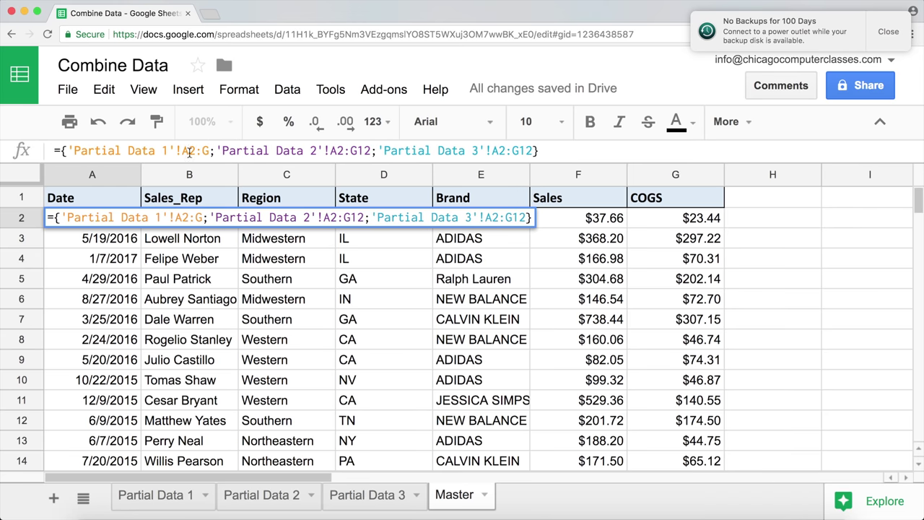
drag(184, 150, 208, 152)
drag(361, 150, 384, 153)
key(BackSpace)
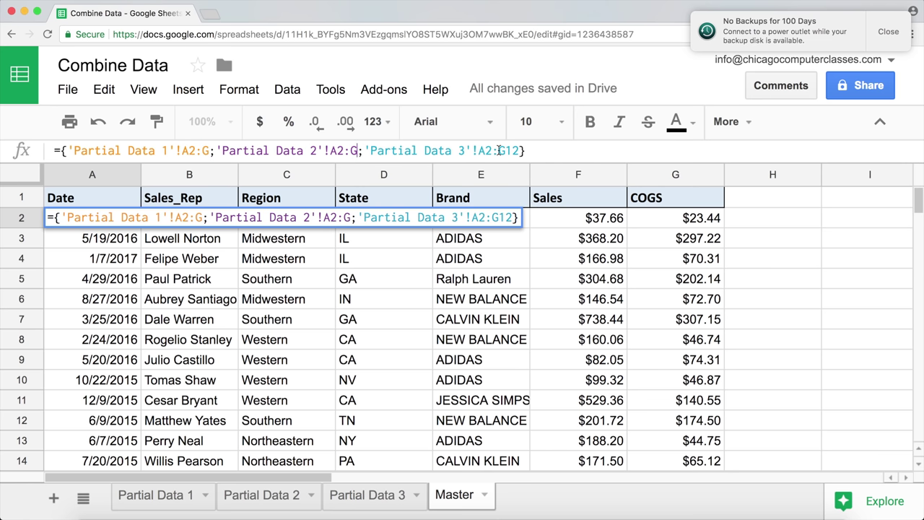
drag(503, 150, 520, 151)
key(BackSpace)
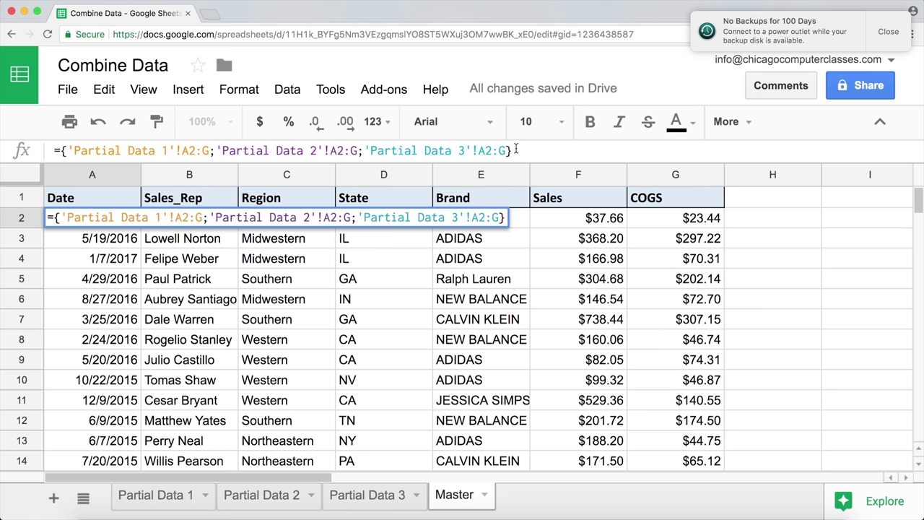
key(Return)
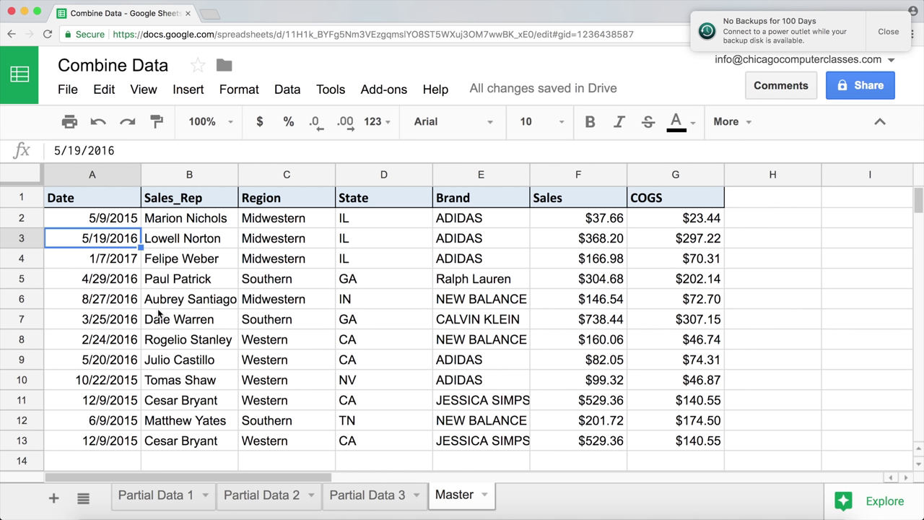
click(312, 326)
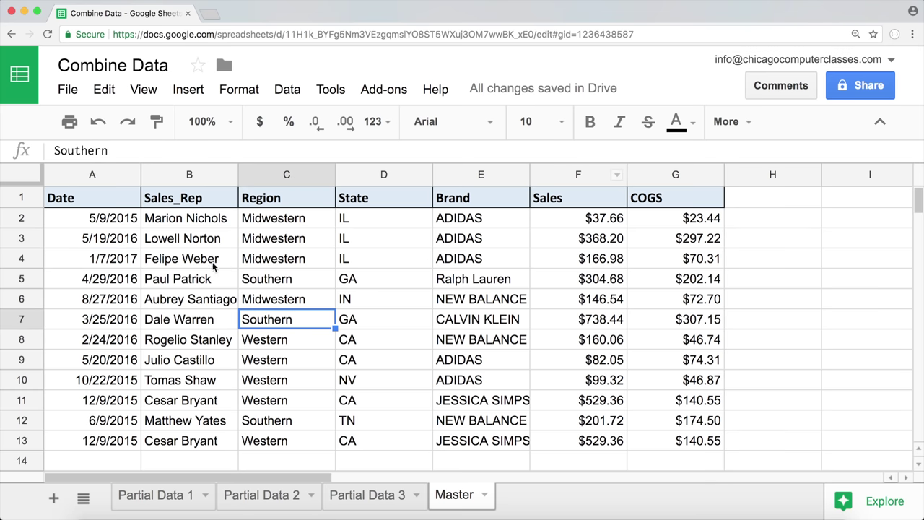
click(99, 306)
drag(98, 218, 630, 448)
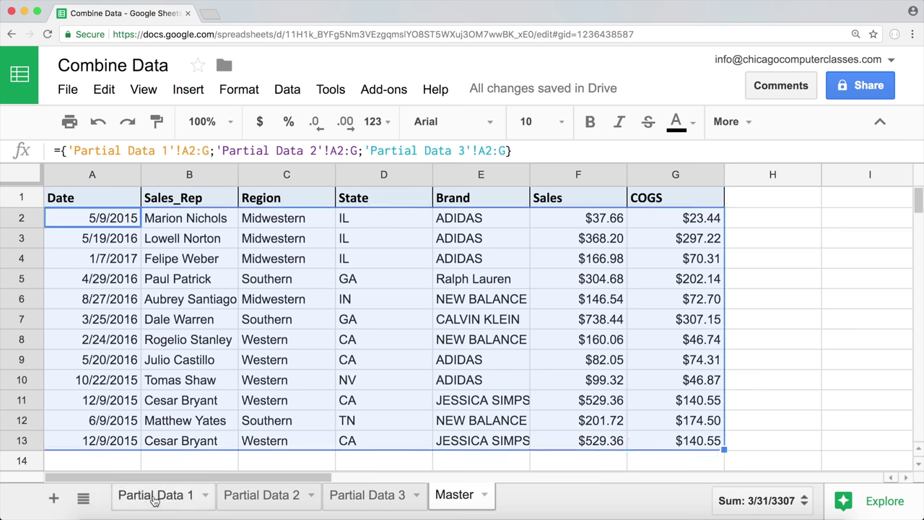
click(154, 498)
click(107, 454)
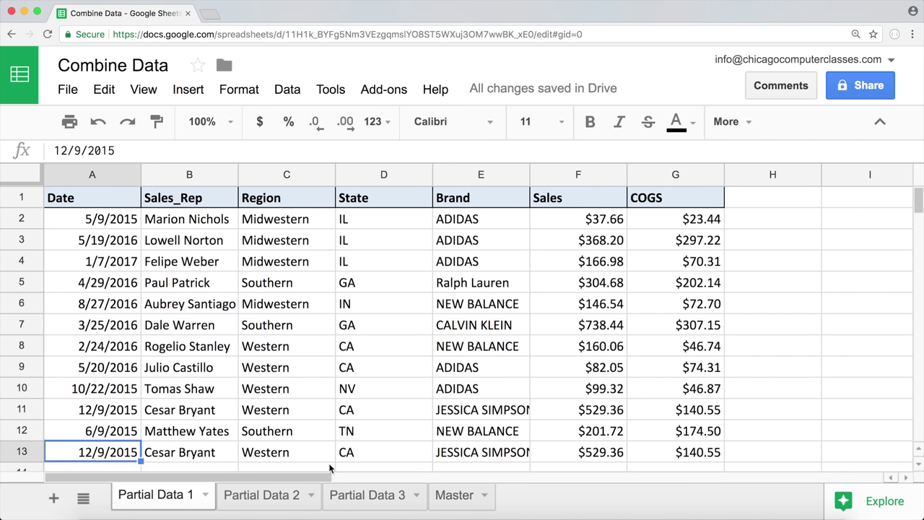
click(454, 495)
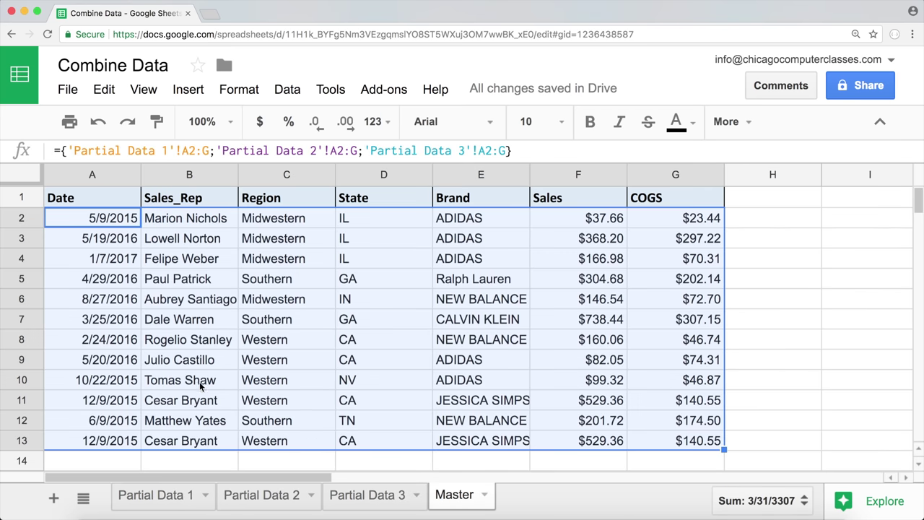
scroll(189, 382, down, 1)
scroll(186, 381, down, 1)
scroll(162, 354, down, 3)
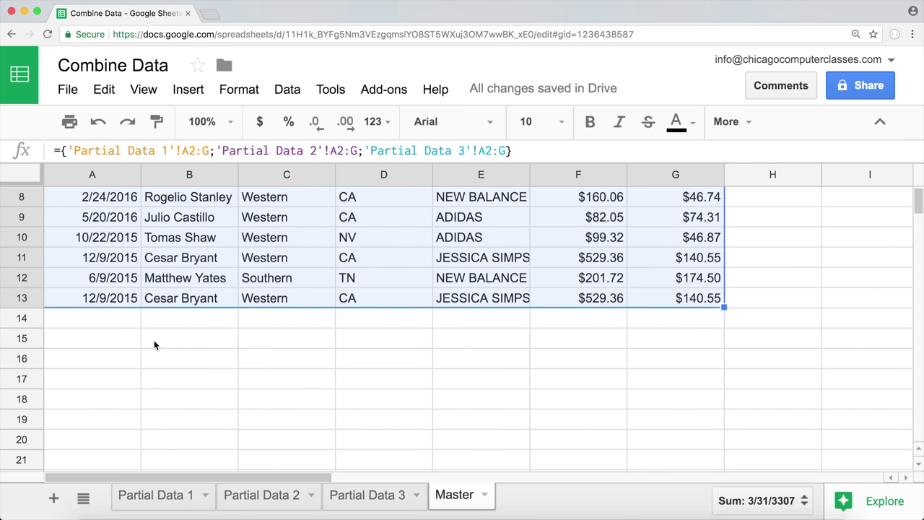
scroll(174, 336, down, 20)
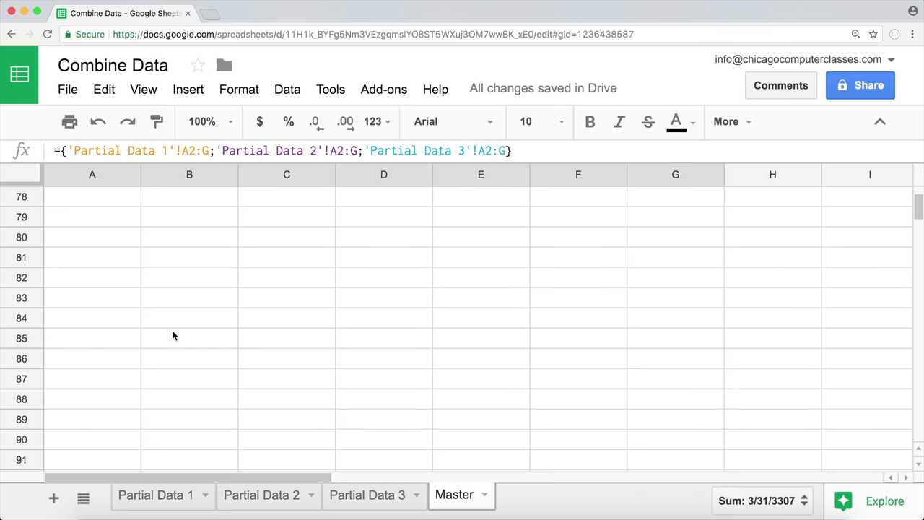
scroll(173, 336, down, 20)
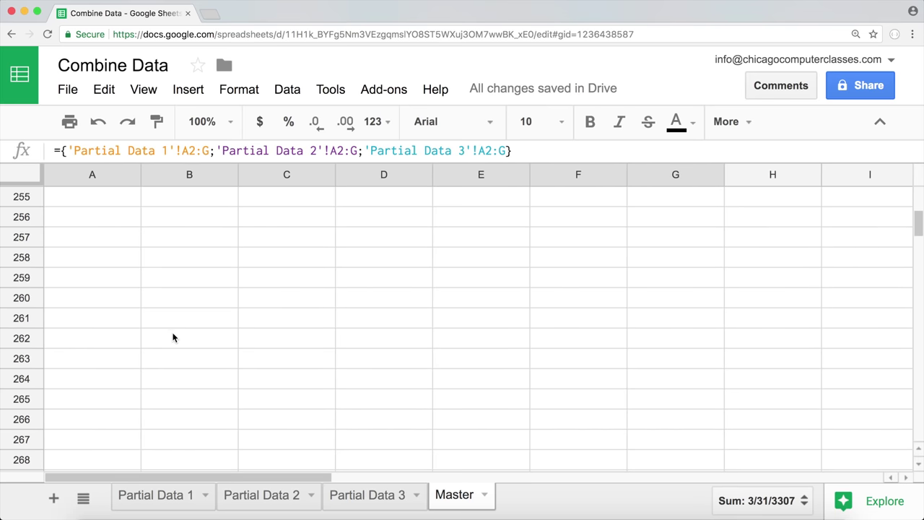
scroll(173, 338, down, 20)
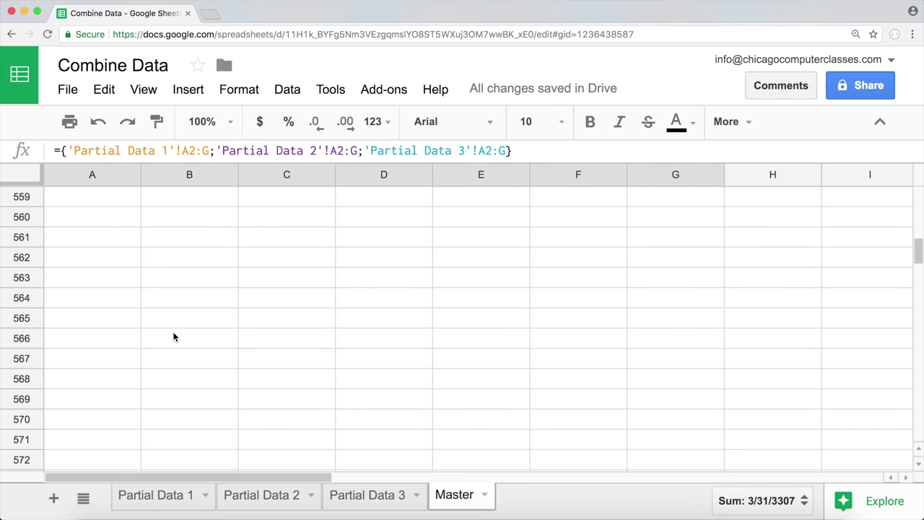
scroll(177, 332, down, 20)
drag(917, 264, 921, 173)
Check Partial Data 1's data, then select Master A2 to view its open-ended stacking formula
click(180, 238)
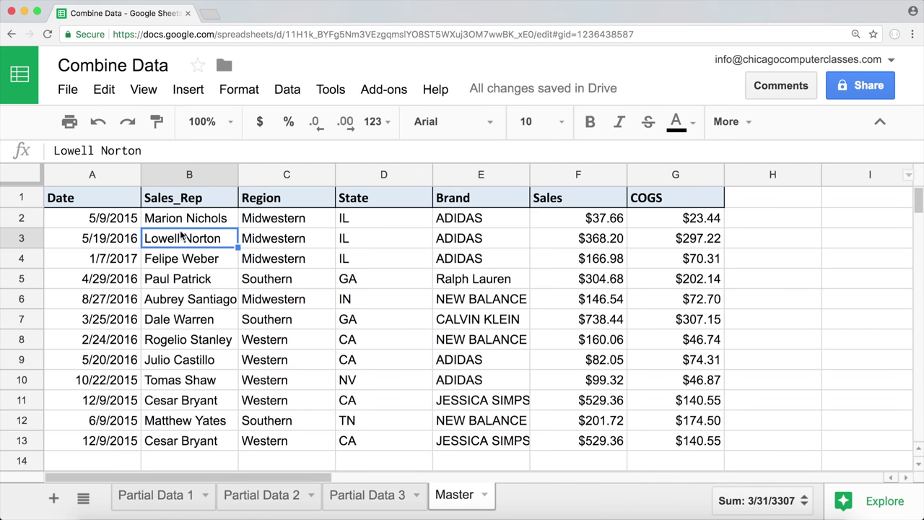
click(160, 505)
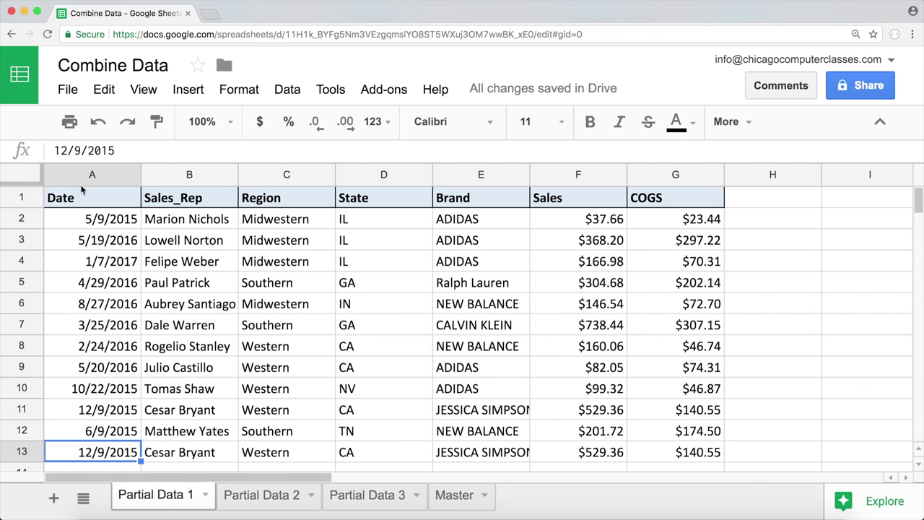
click(94, 221)
drag(195, 253, 664, 516)
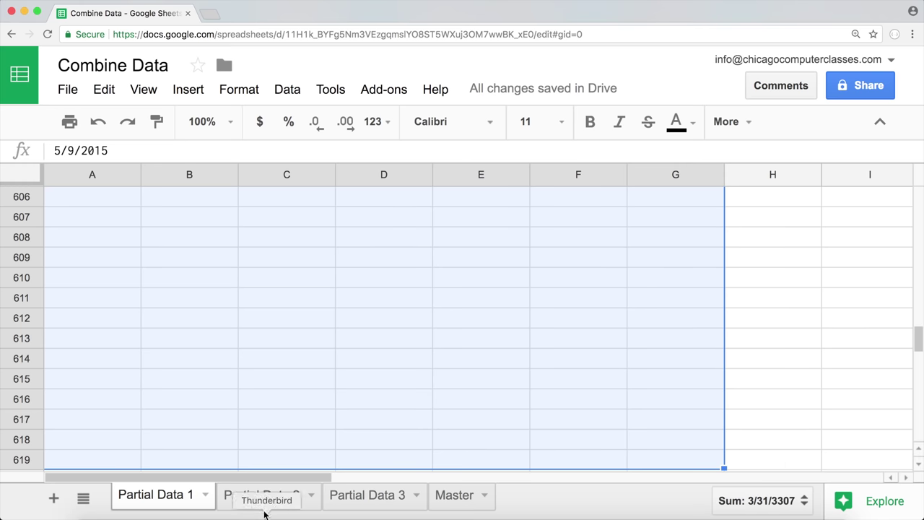
drag(917, 343, 915, 148)
click(65, 201)
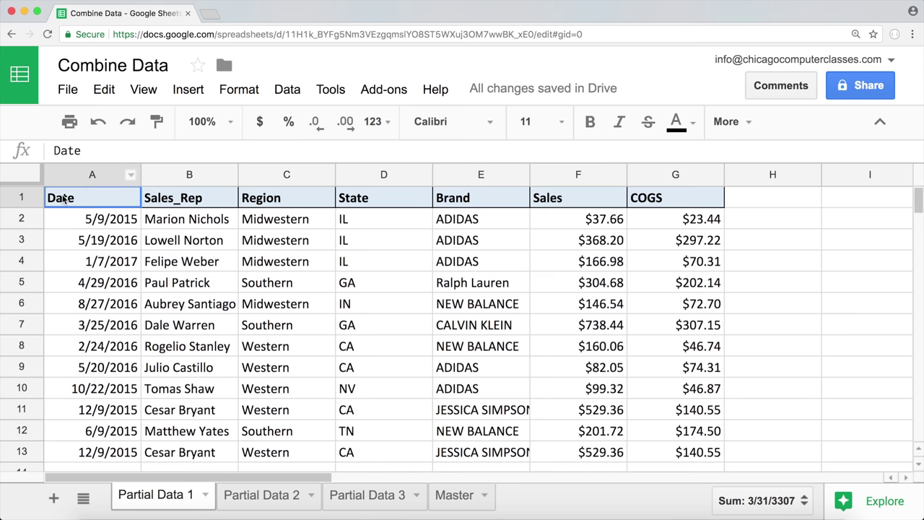
click(442, 501)
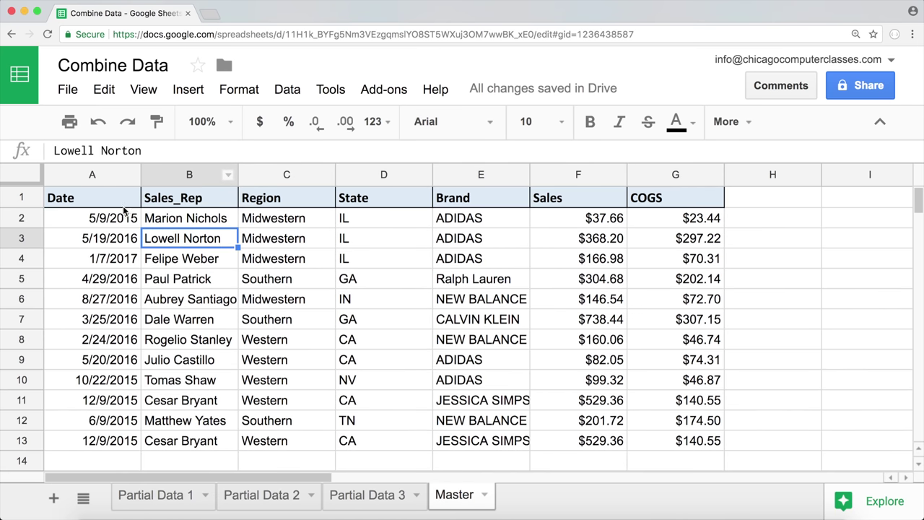
click(88, 216)
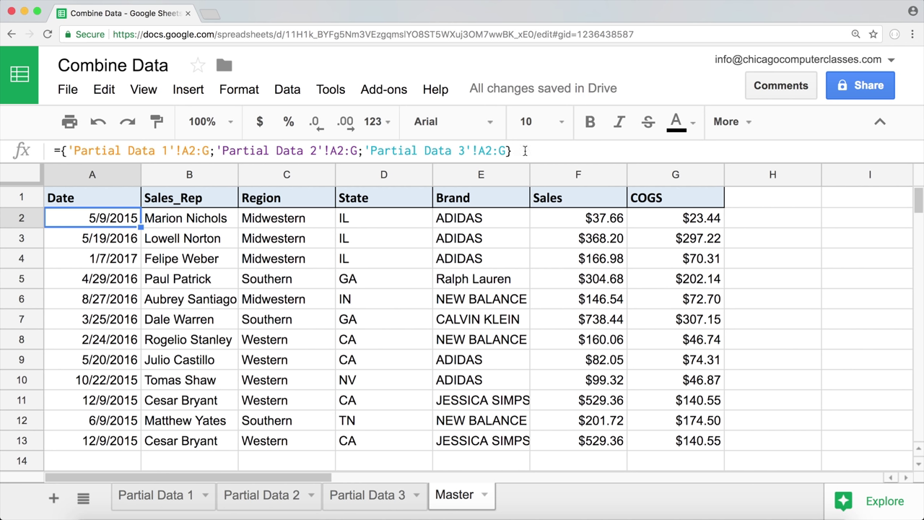
Cut the stacked range array out of A2's formula and type =QUERY( in its place
drag(528, 150, 62, 153)
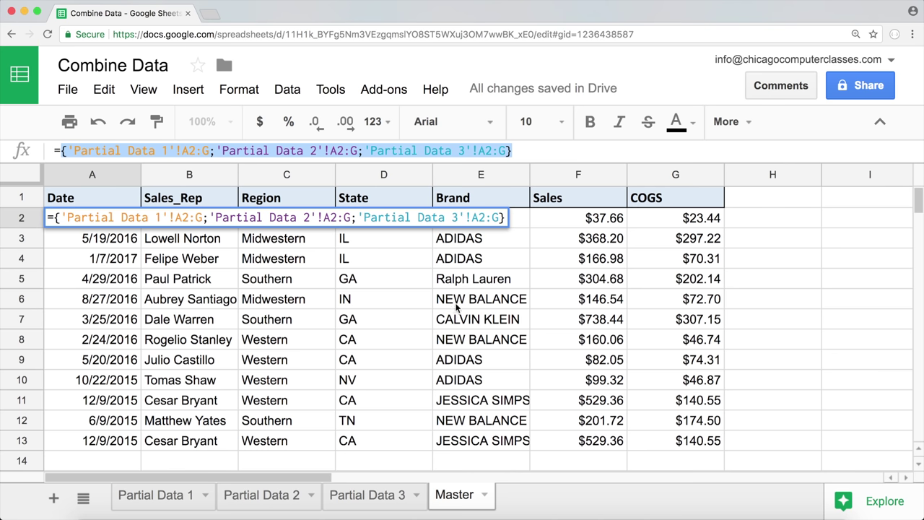
key(ctrl+x)
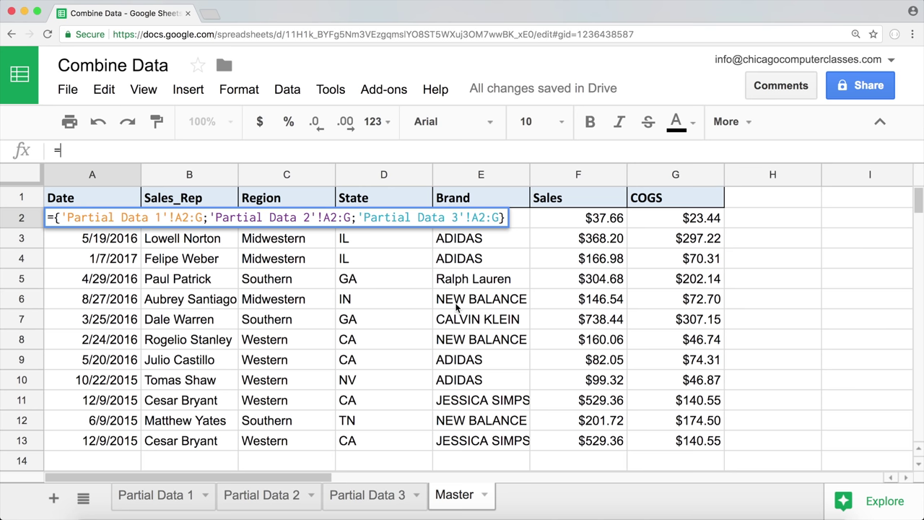
text(QUE)
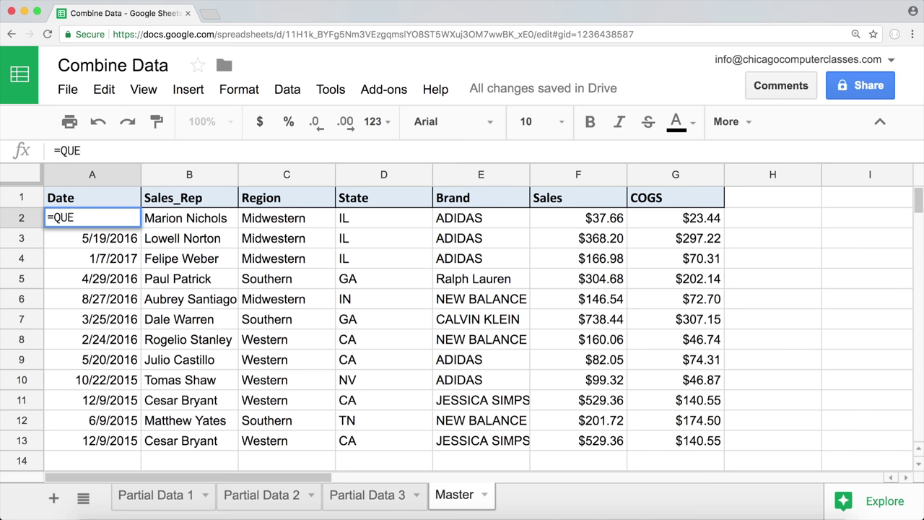
text(RY()
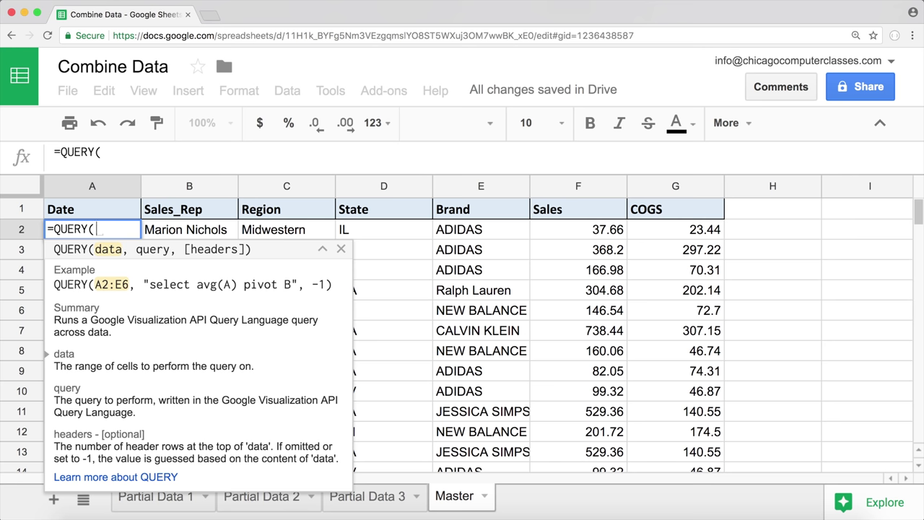
Paste the three-range array into QUERY, followed by "select * where Col1 is not null"
key(super+v)
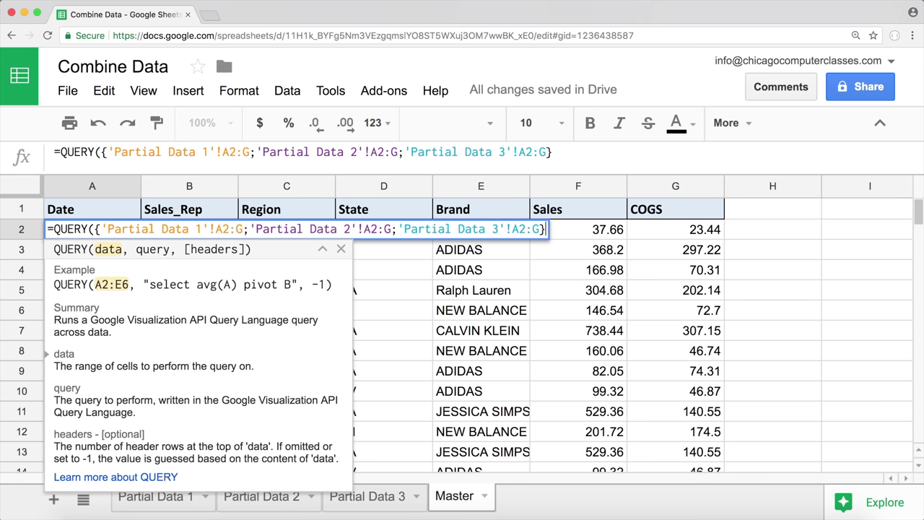
text(,)
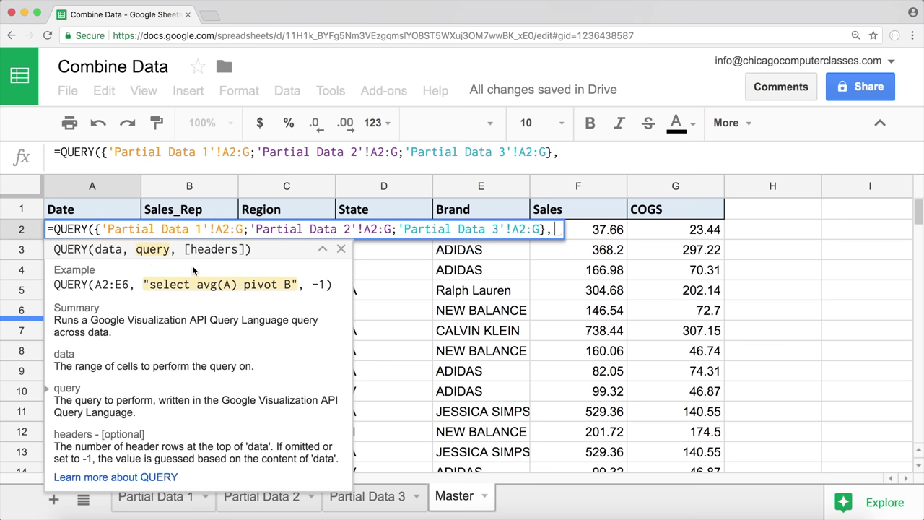
text(")
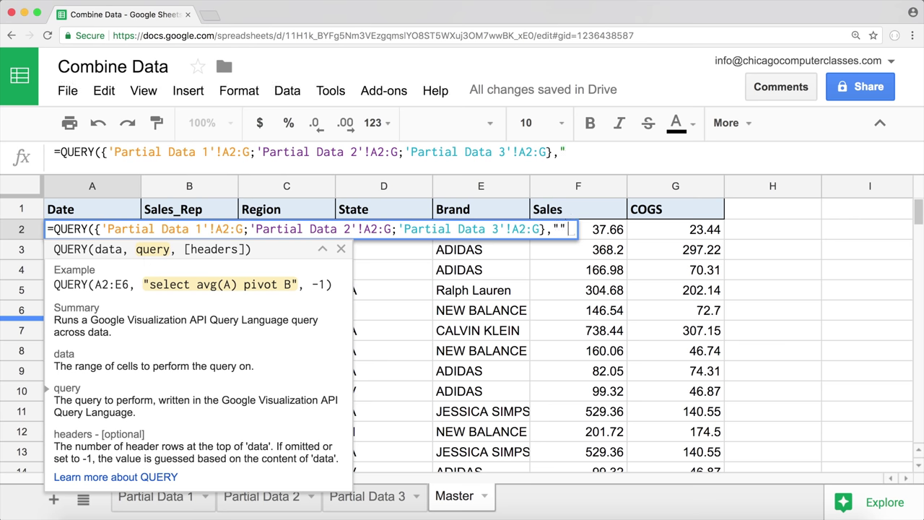
click(567, 151)
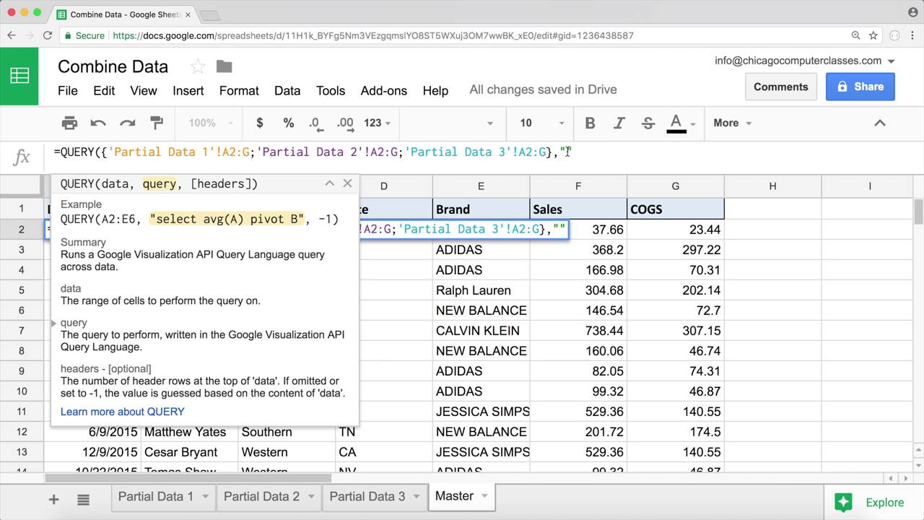
text(select)
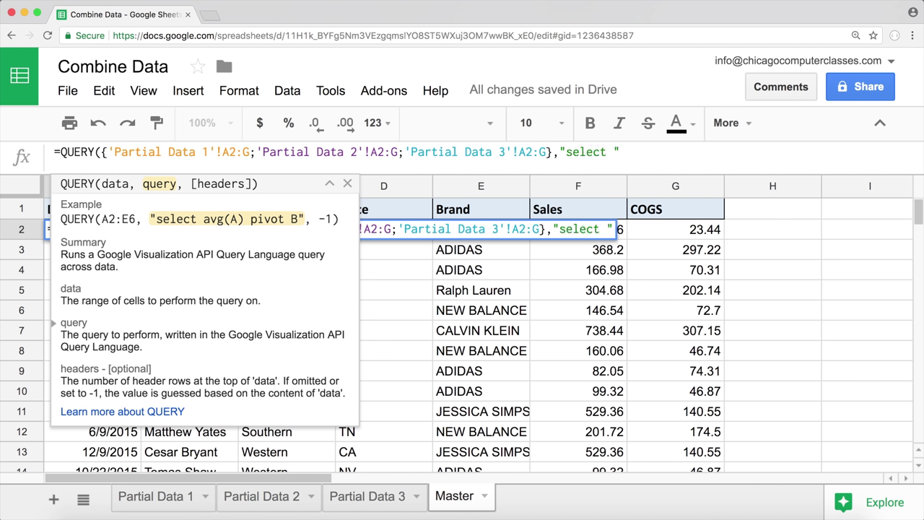
text( *)
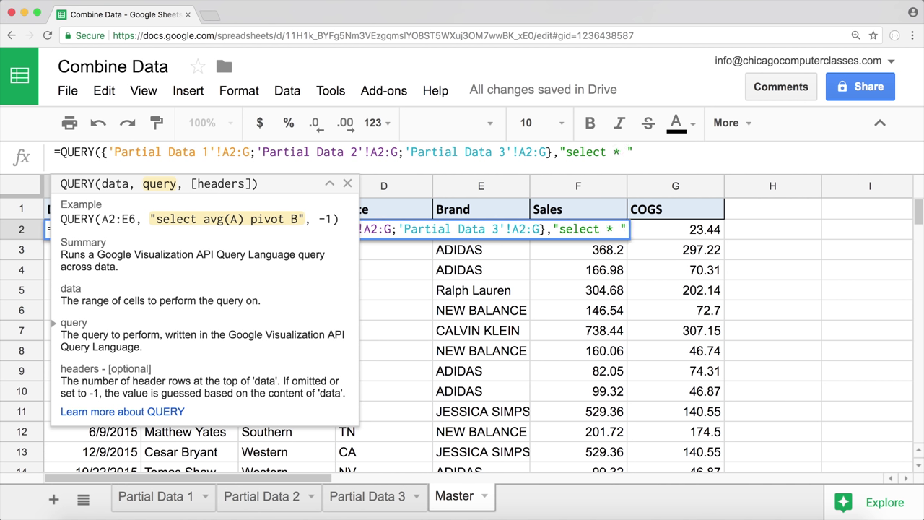
text(where)
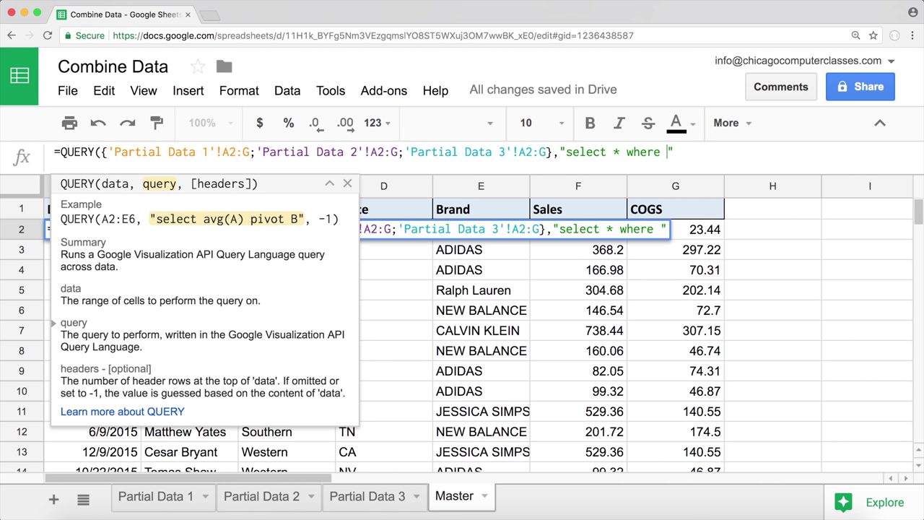
text( Col1)
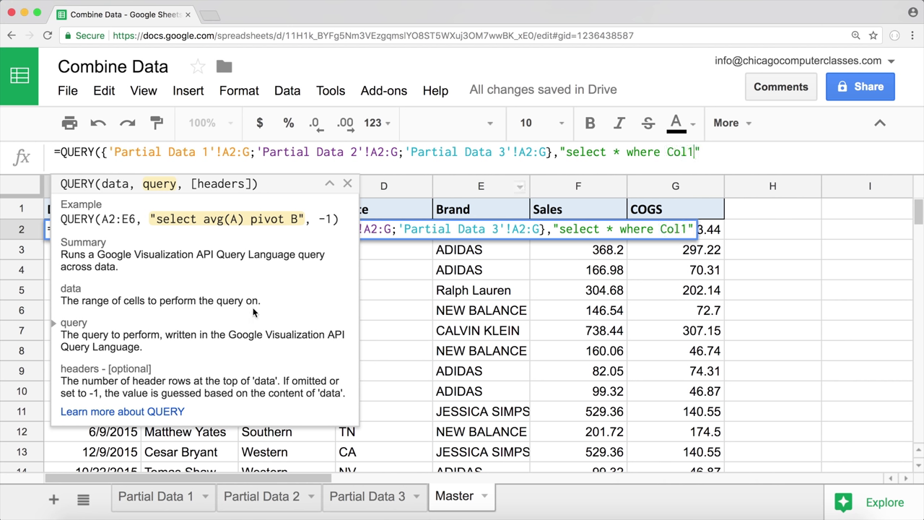
text( in)
key(BackSpace)
text(s n)
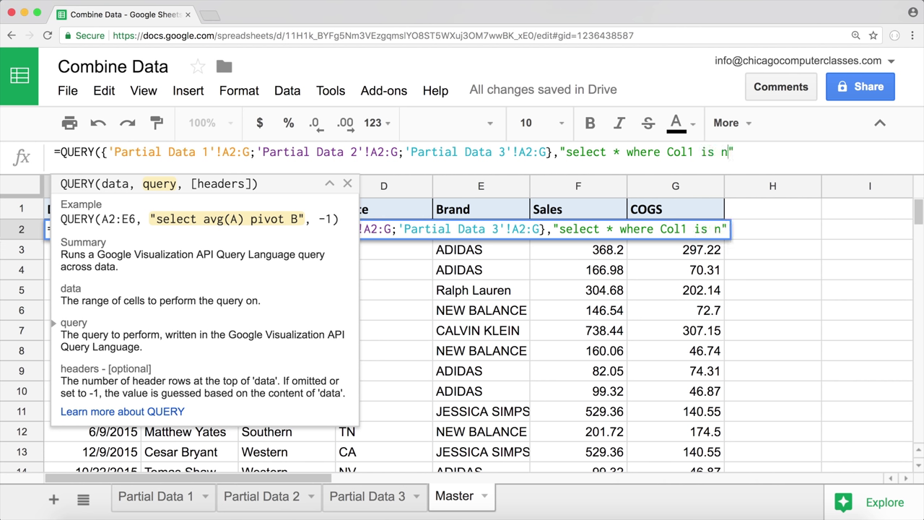
text(ot null)
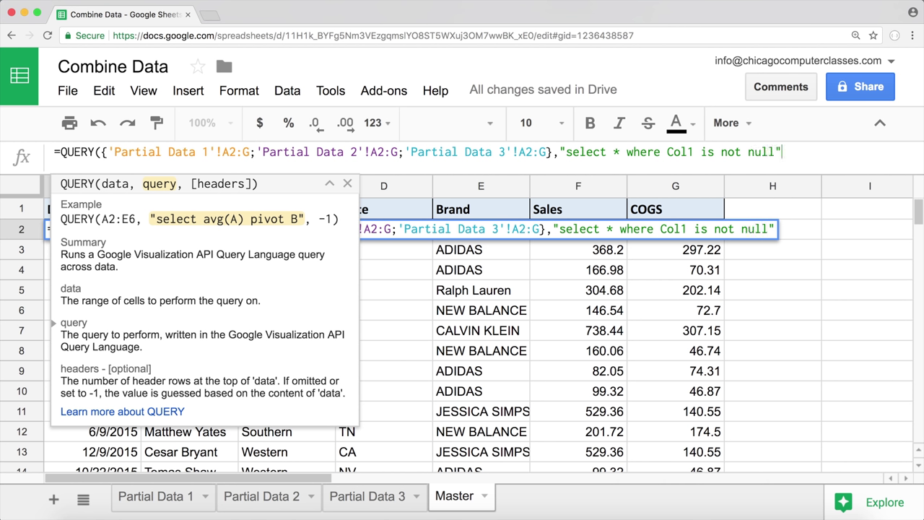
text(,)
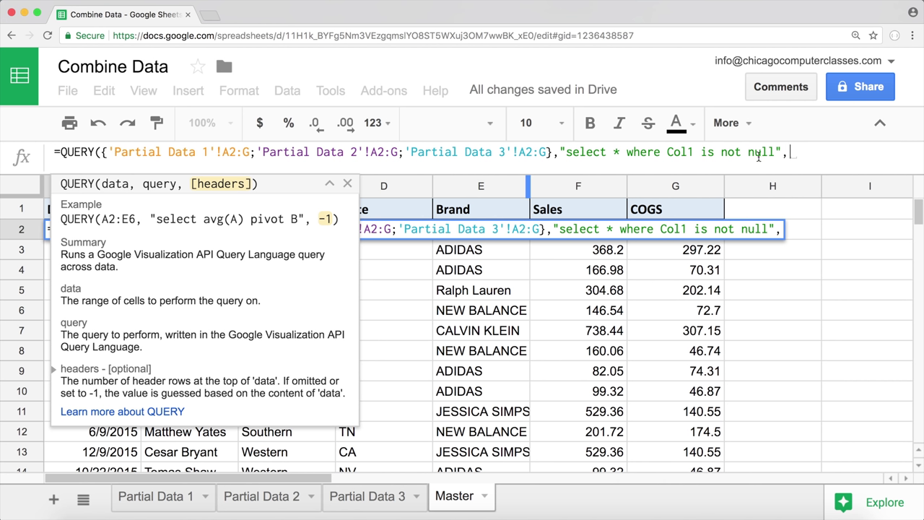
Close the A2 QUERY with a 0 header-rows argument and commit it
drag(552, 151, 108, 152)
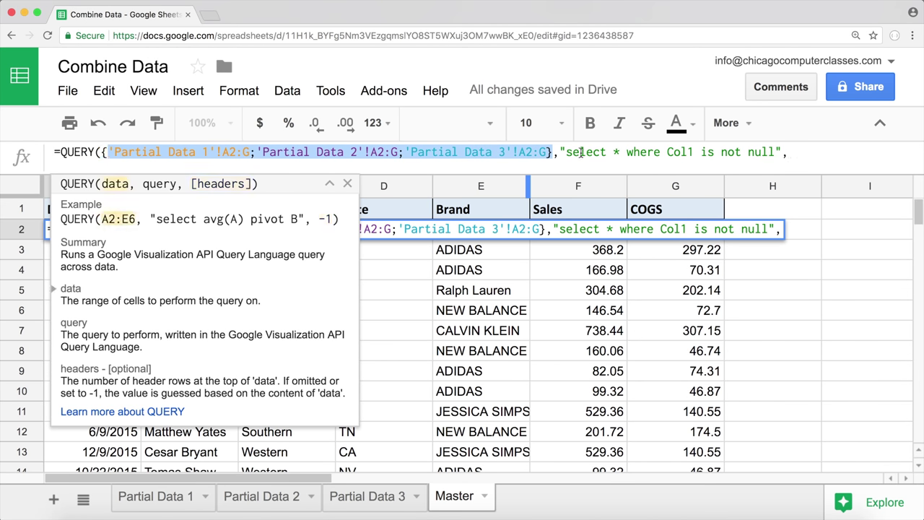
click(581, 152)
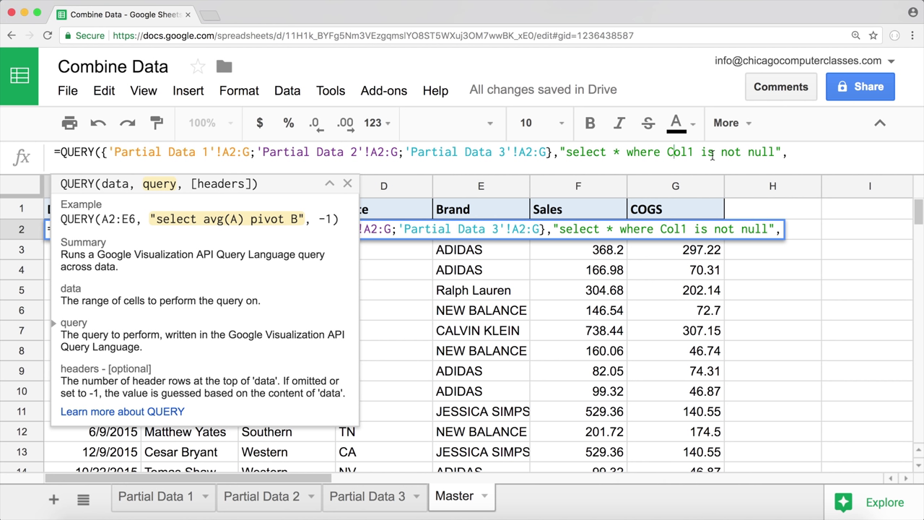
click(795, 153)
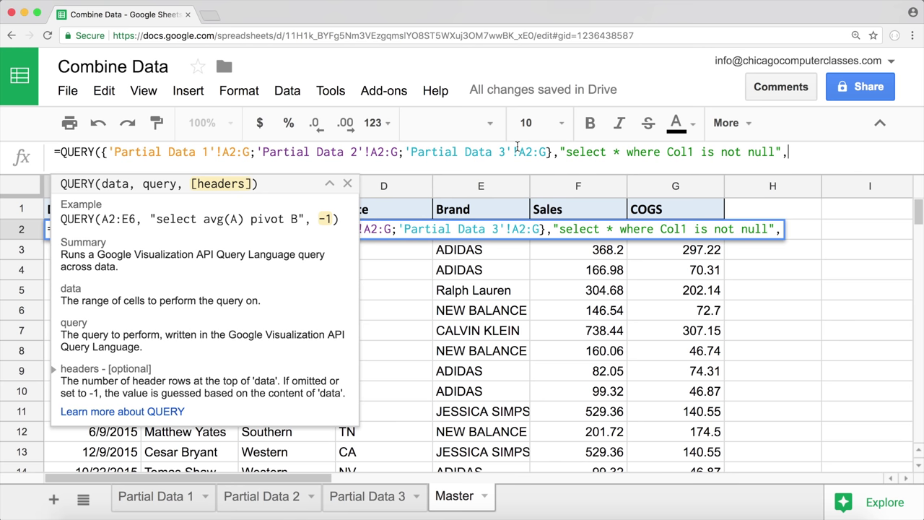
text(0))
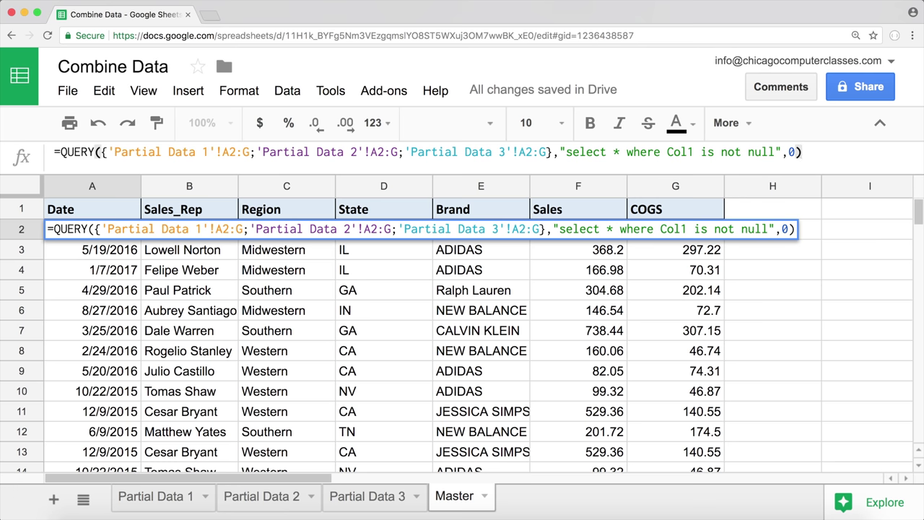
key(Return)
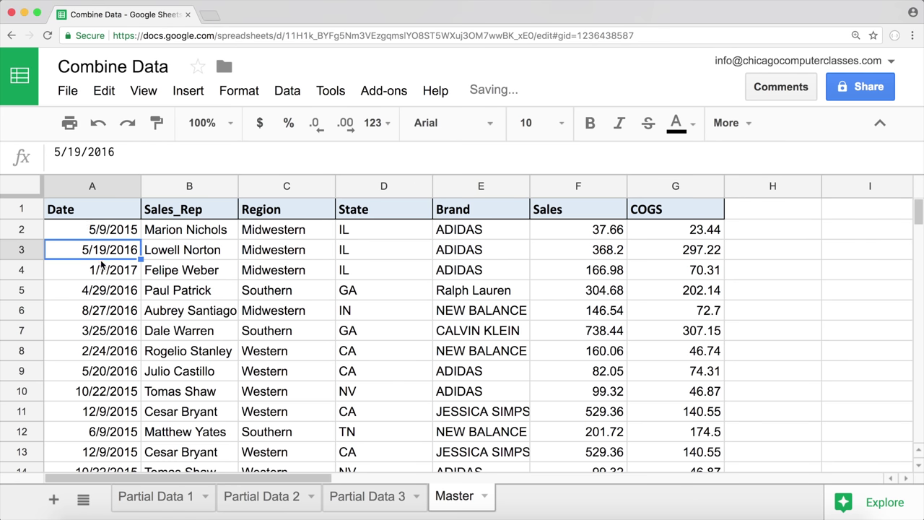
Review the combined rows on Master, then reopen A2's QUERY formula for editing
click(112, 301)
scroll(112, 303, down, 10)
scroll(112, 309, up, 2)
scroll(112, 309, up, 9)
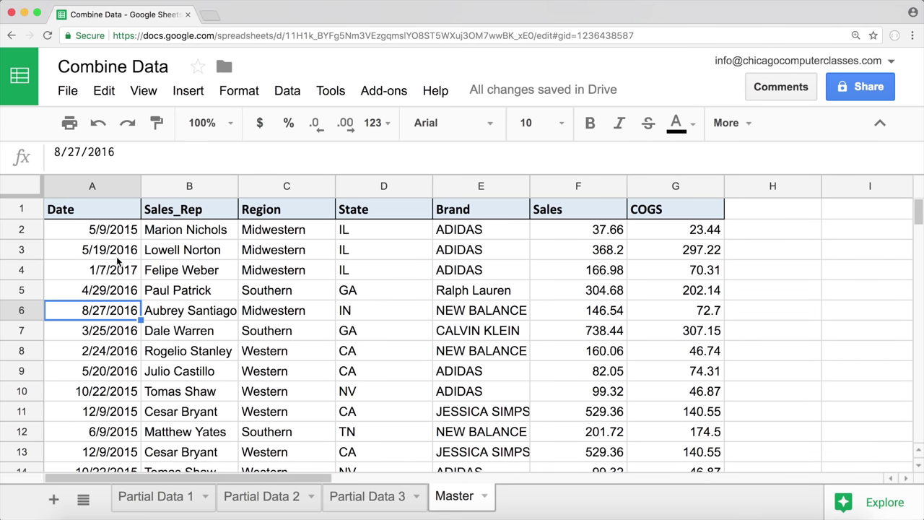
click(113, 230)
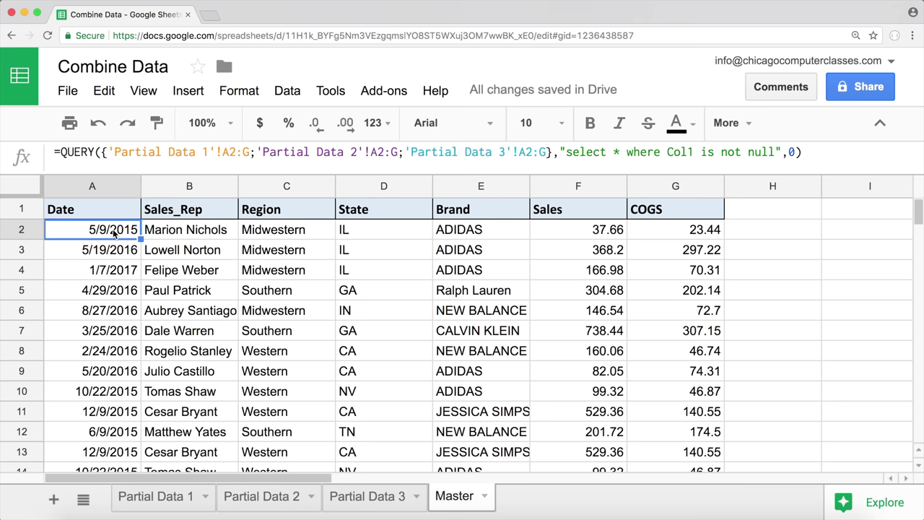
double_click(112, 230)
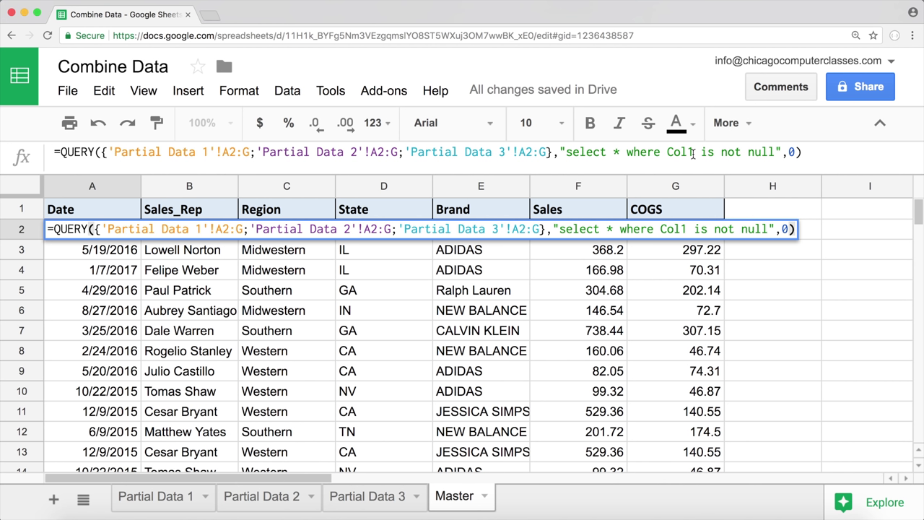
Extend the where clause with 'or ColN is not null' for Col2 through Col7 and commit
click(773, 153)
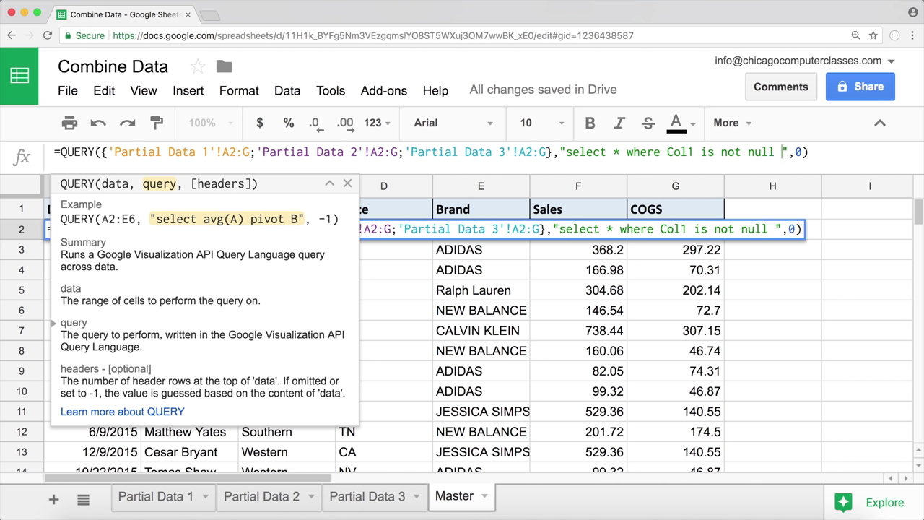
text(or )
text(Col2 )
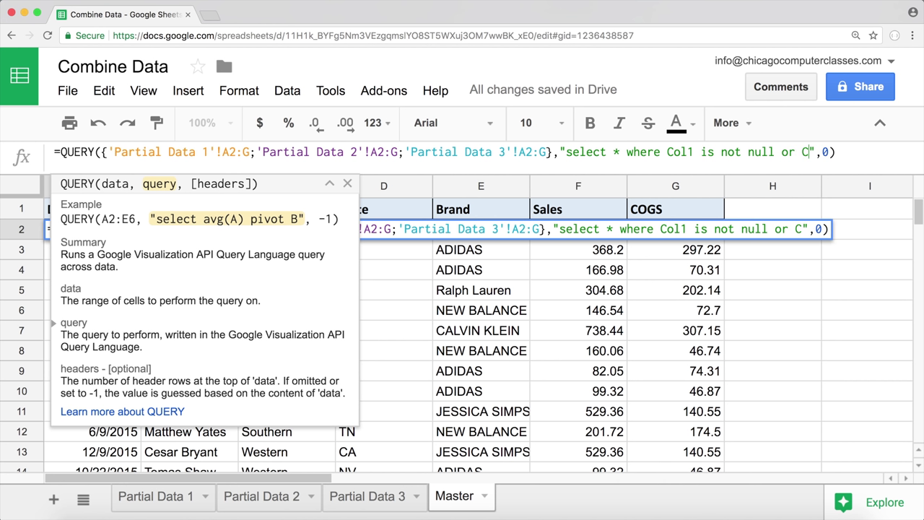
text(is not nu)
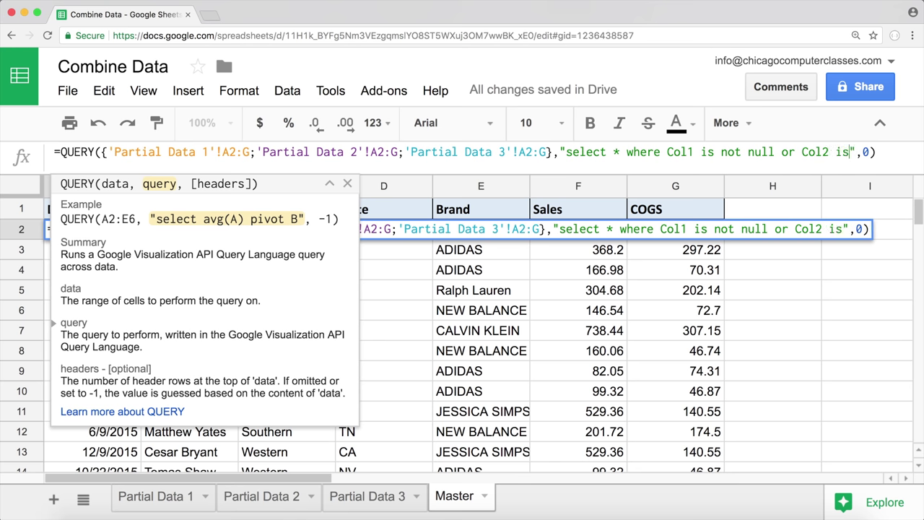
text(ll)
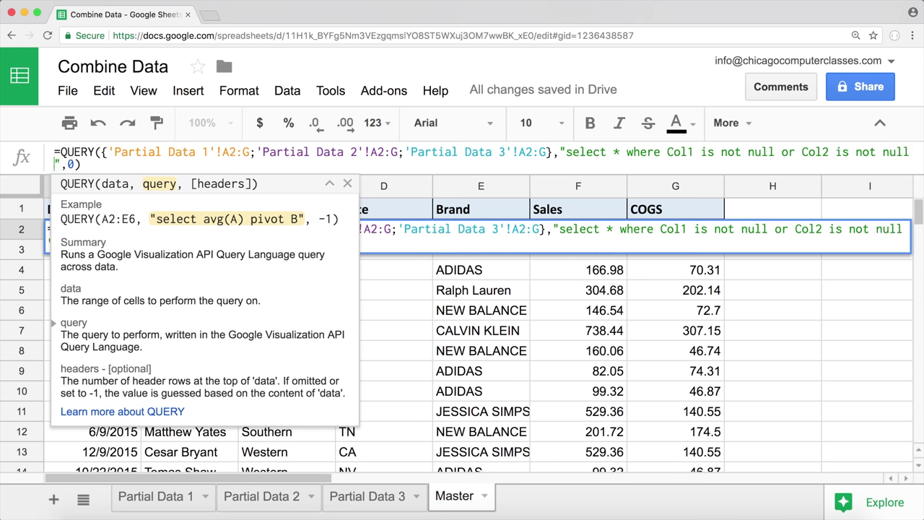
text( or Col3)
text( is not )
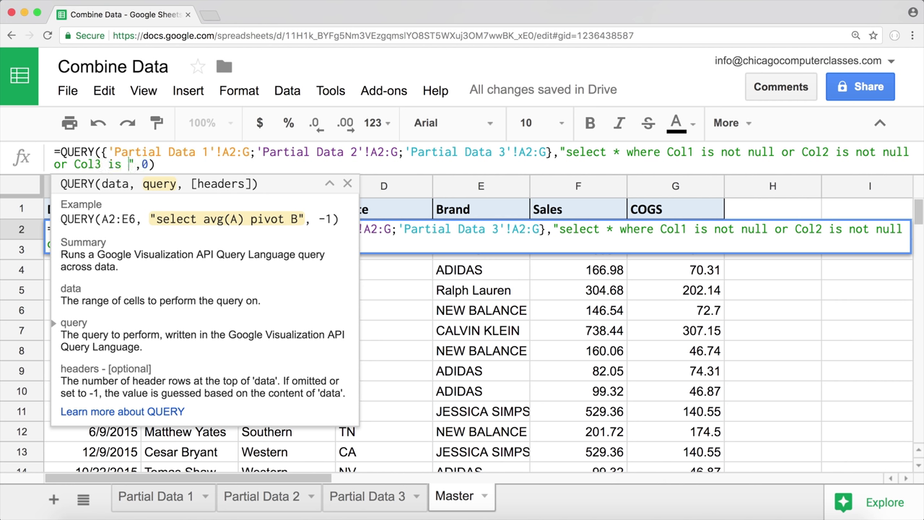
text(null )
text(or Col4)
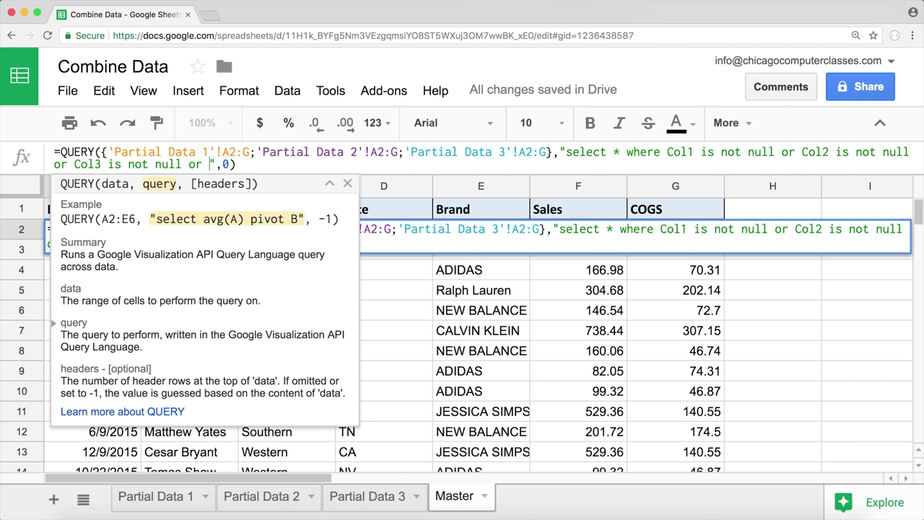
text( is not null)
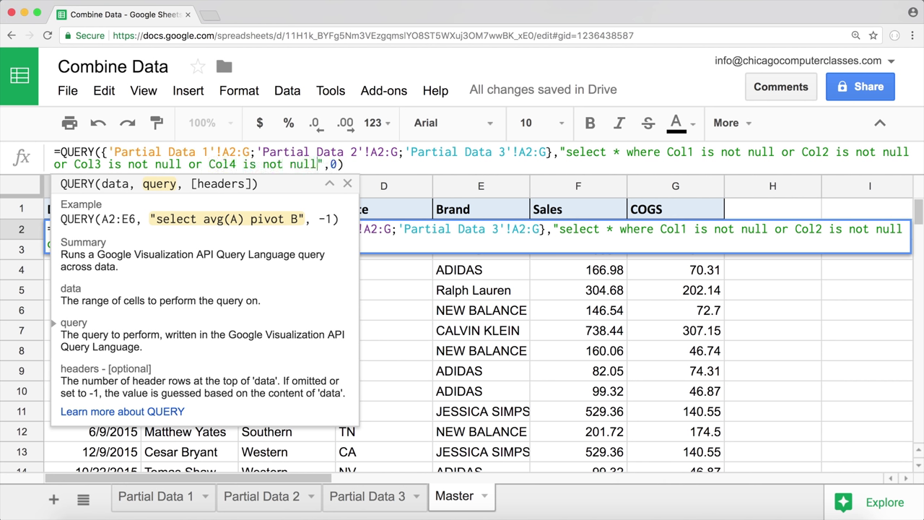
text( or Col4 is no)
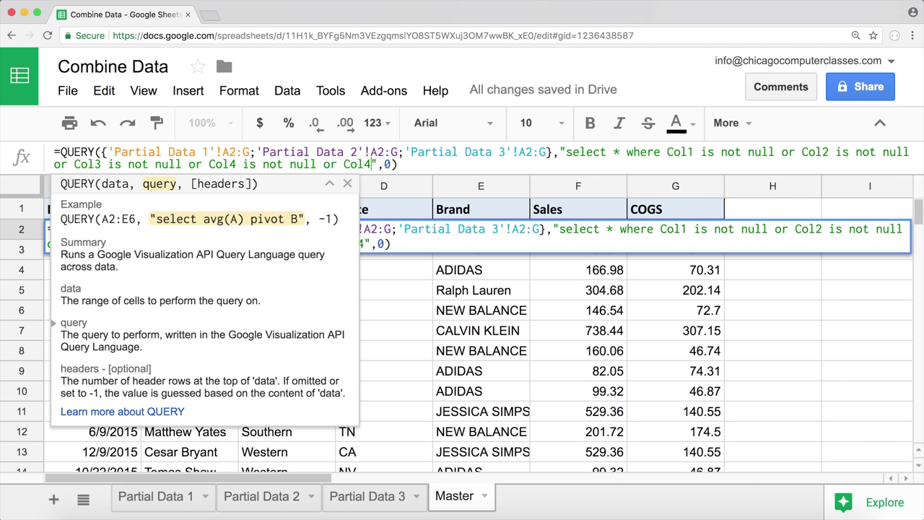
text(t null)
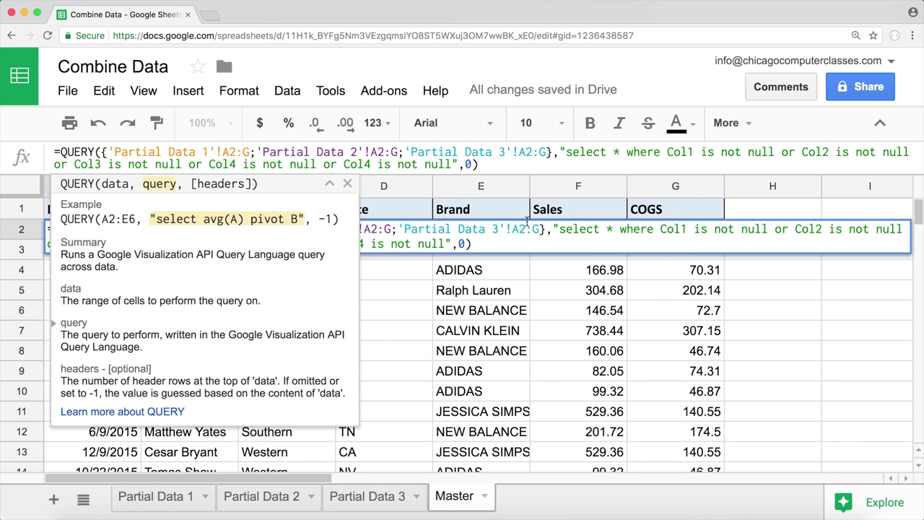
text(or Col)
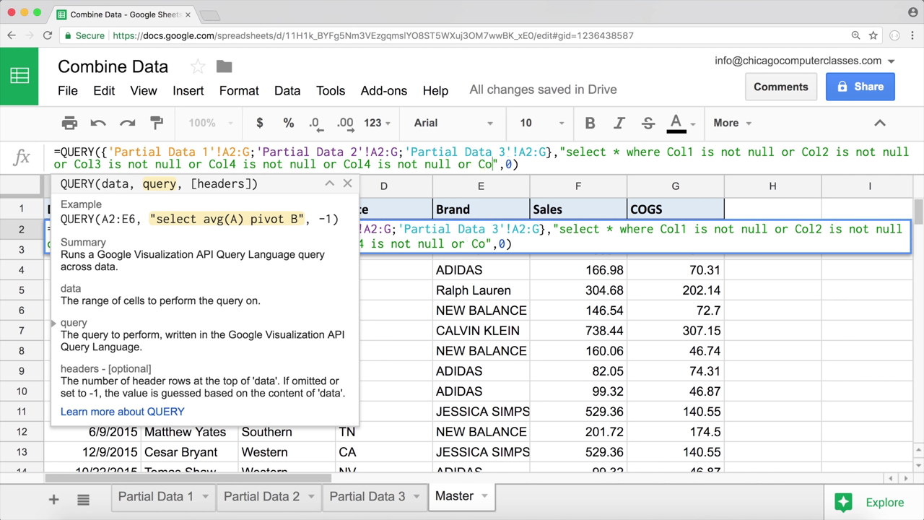
text(5 is not )
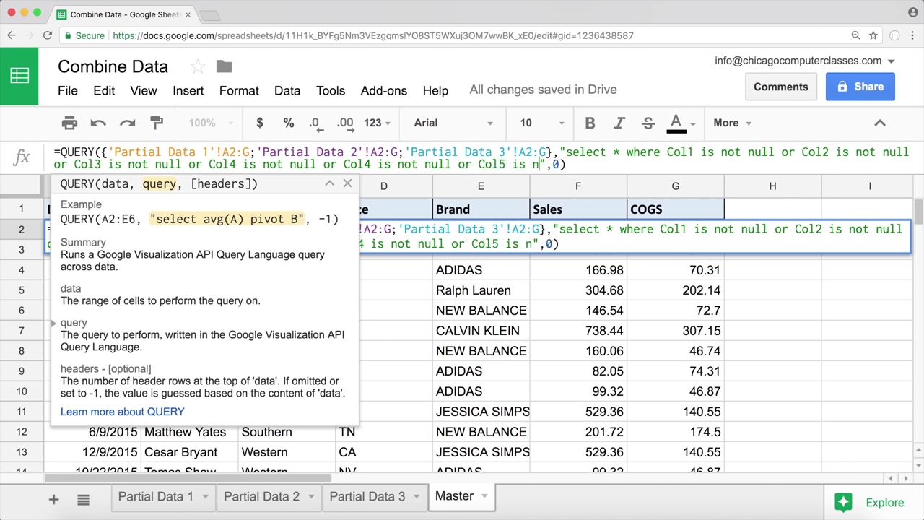
text(null or )
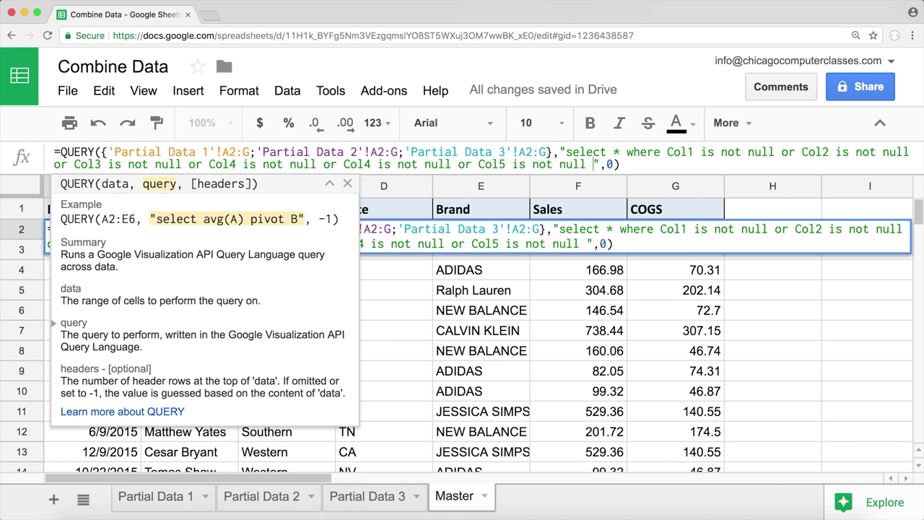
text(Col6 is not nu)
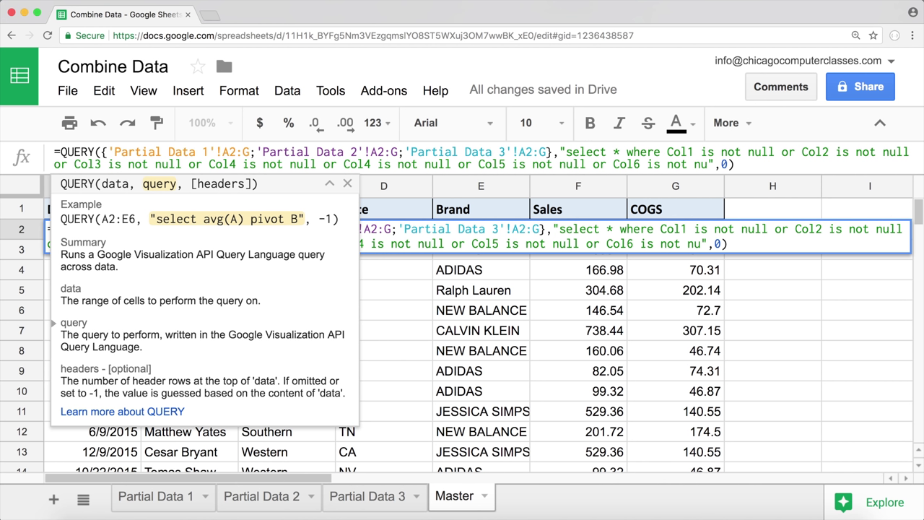
text(ll )
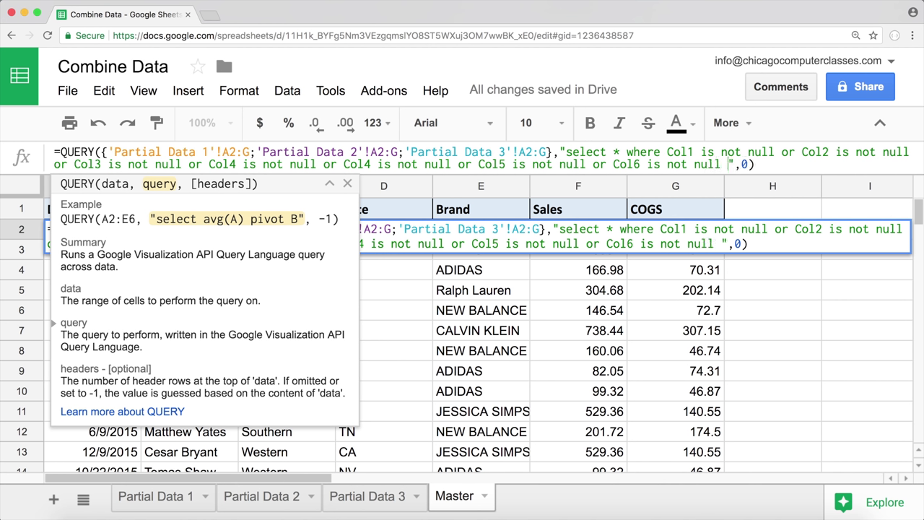
text(or Col)
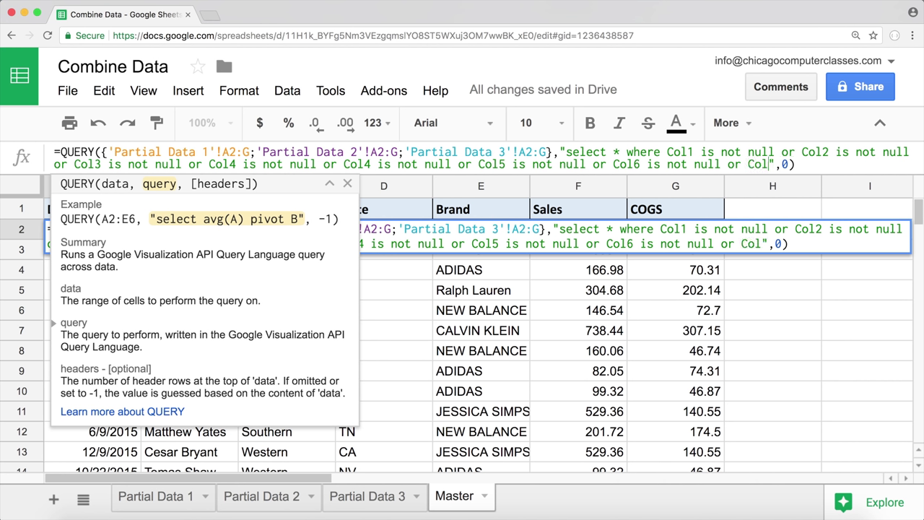
text(7 is not n)
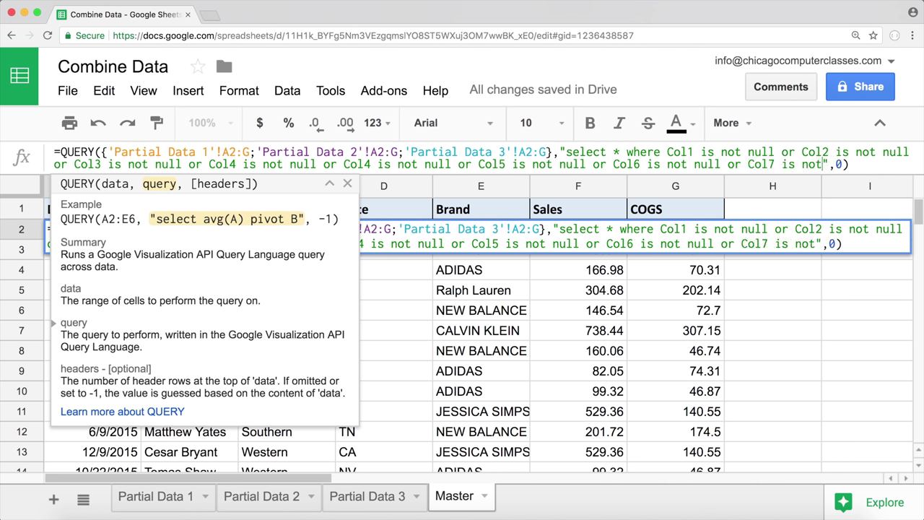
text(ull)
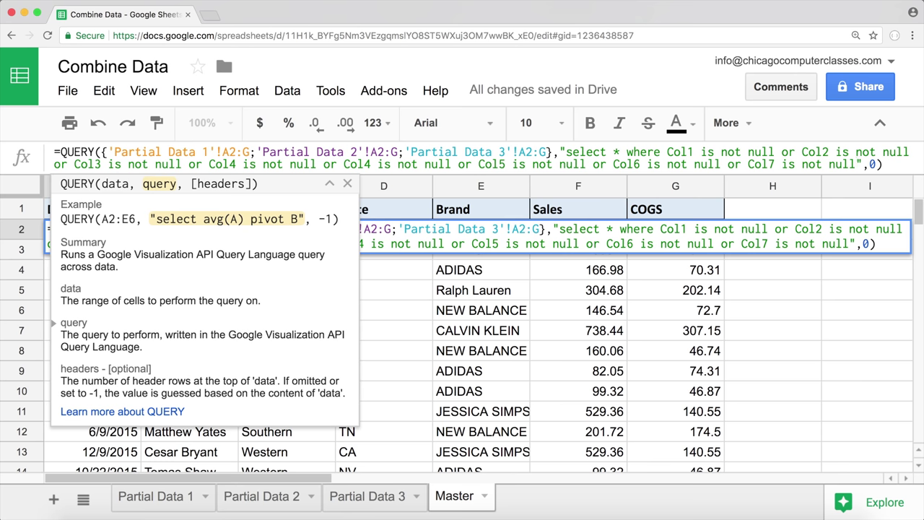
key(Return)
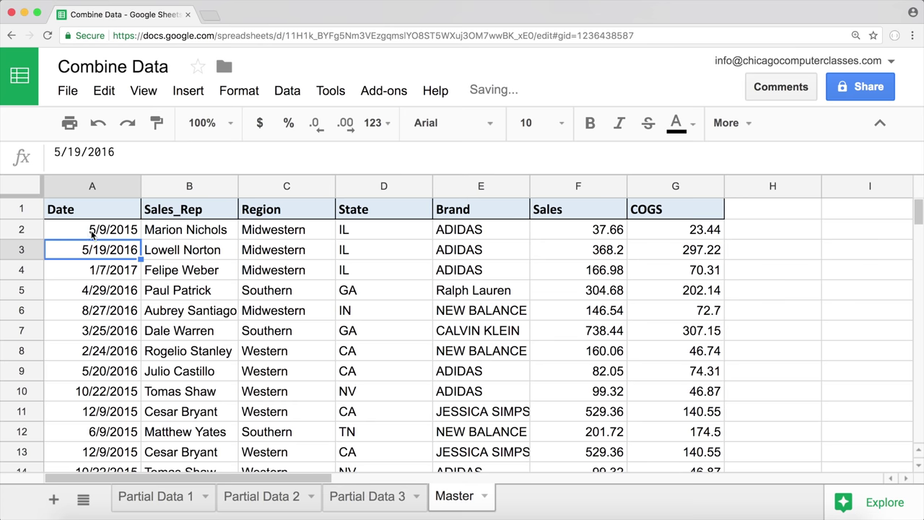
Confirm Master ends at row 38 with the 11/8/2015 ADIDAS record, then open Partial Data 3
click(96, 230)
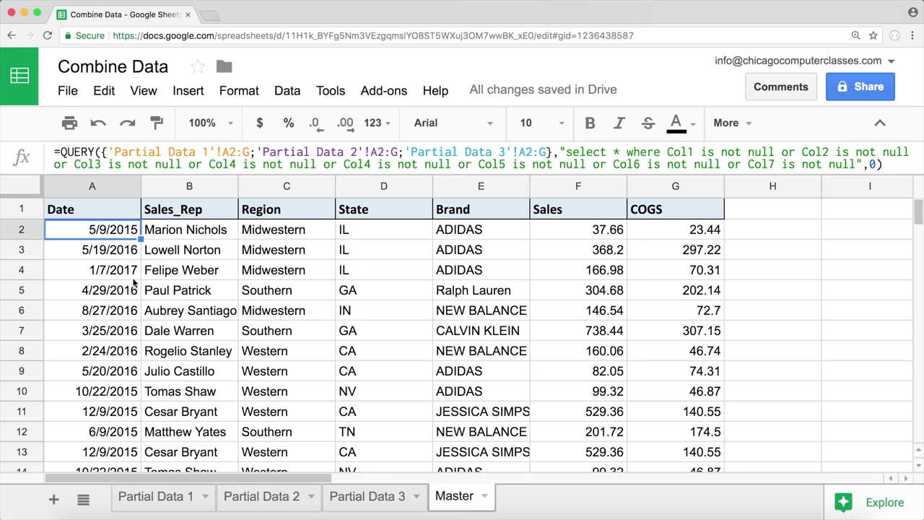
scroll(129, 287, down, 8)
scroll(133, 283, down, 5)
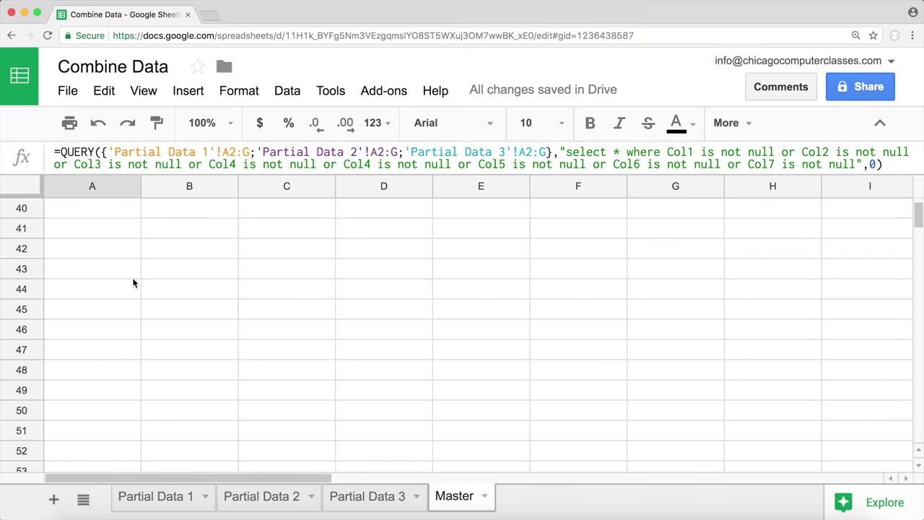
scroll(133, 283, up, 3)
click(78, 332)
drag(78, 332, 711, 325)
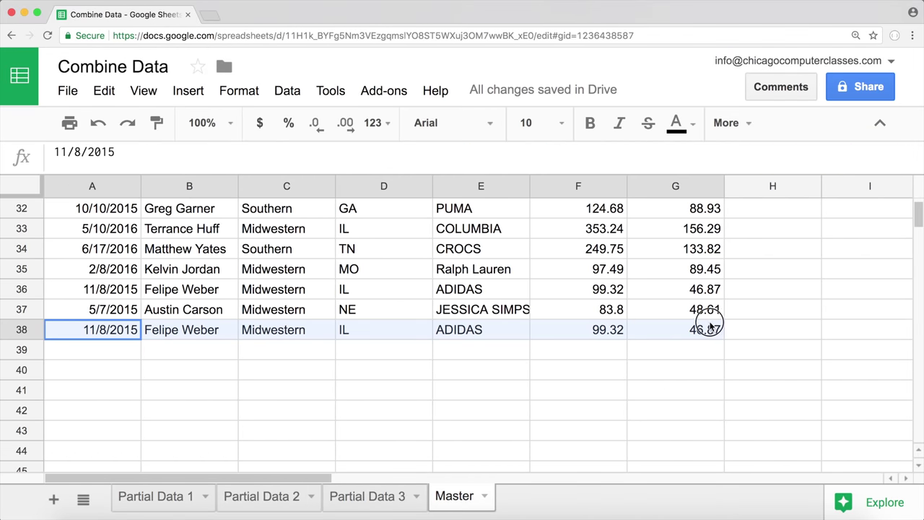
click(388, 498)
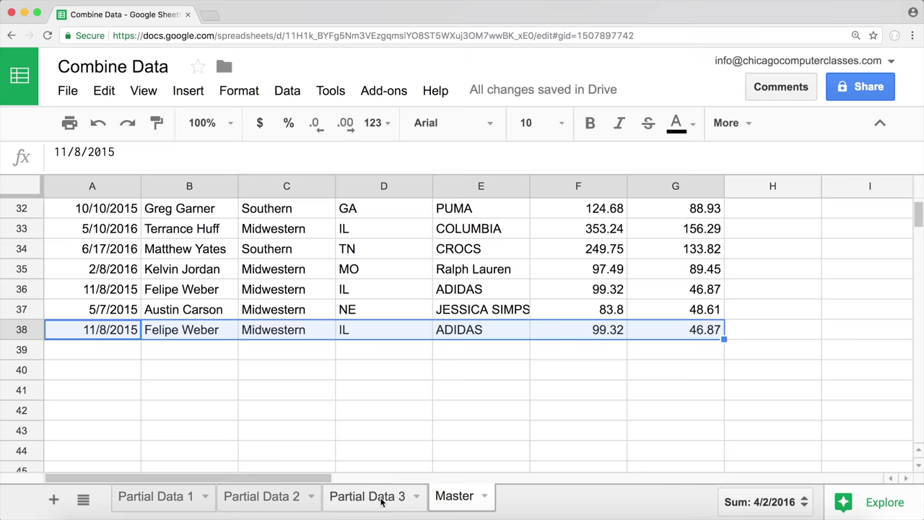
scroll(197, 357, down, 7)
scroll(197, 361, up, 2)
scroll(196, 365, up, 3)
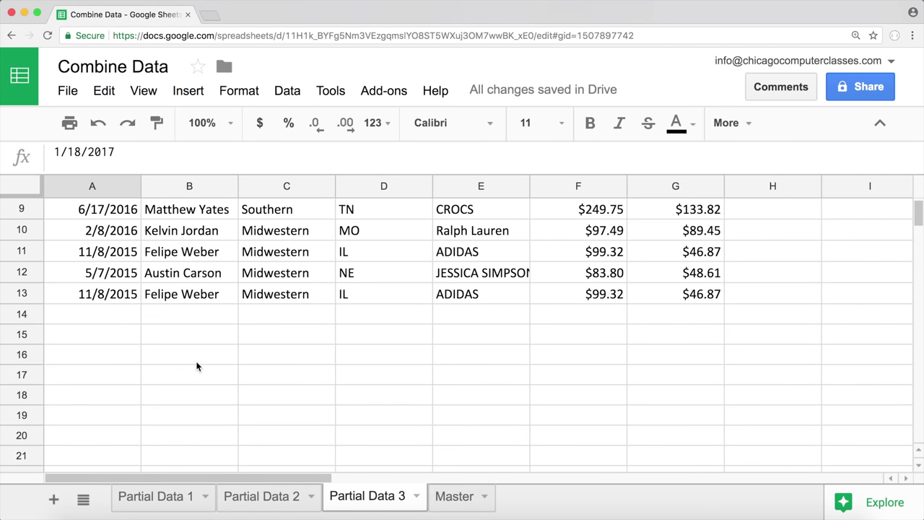
drag(127, 274, 678, 305)
key(ctrl+c)
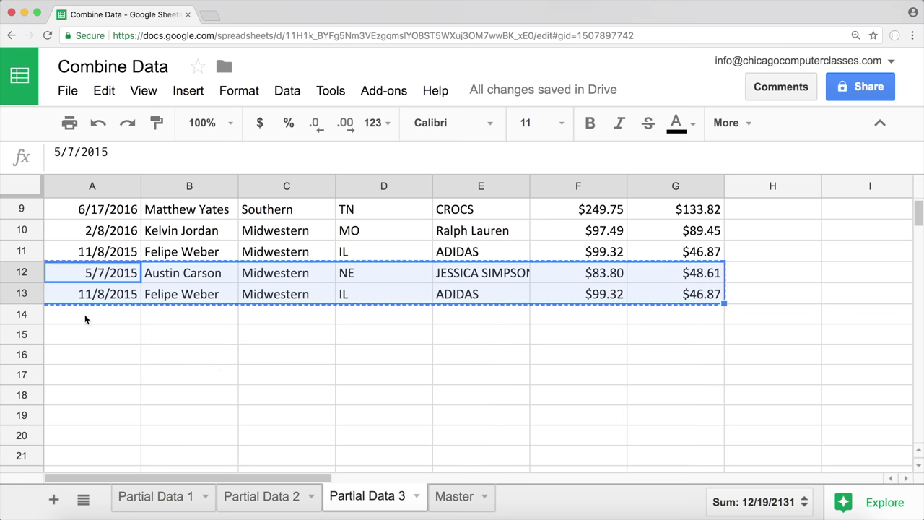
click(84, 315)
key(ctrl+v)
click(189, 357)
click(461, 495)
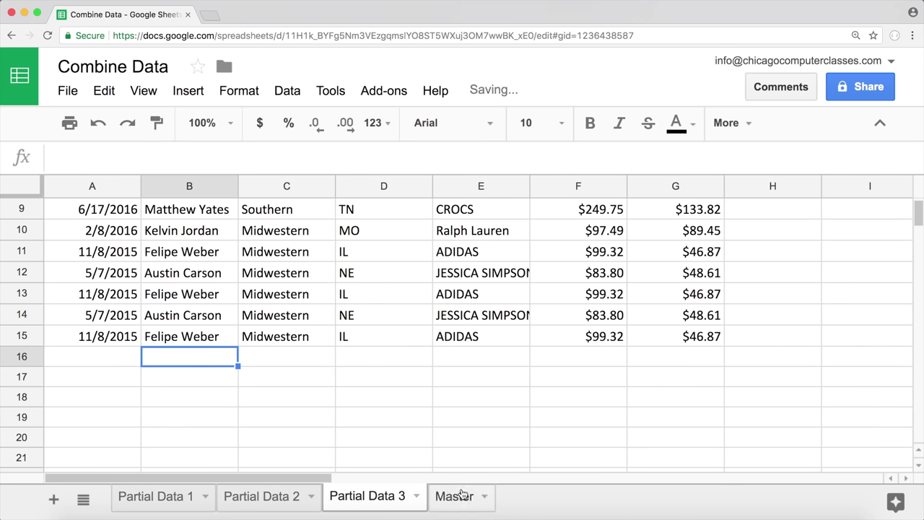
click(94, 369)
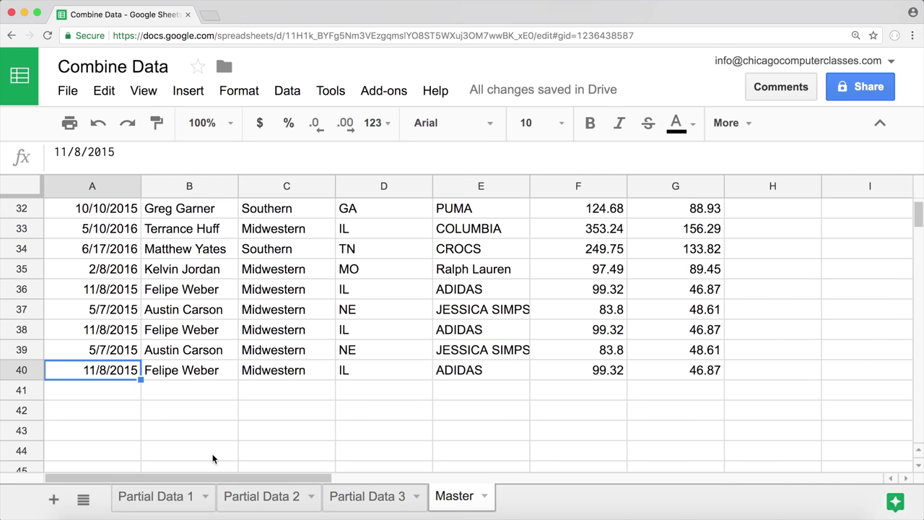
click(271, 497)
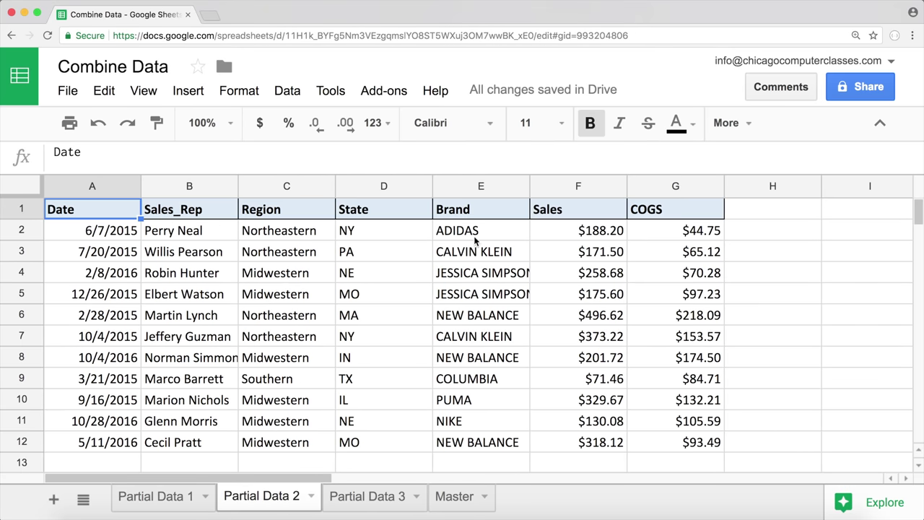
scroll(224, 309, down, 4)
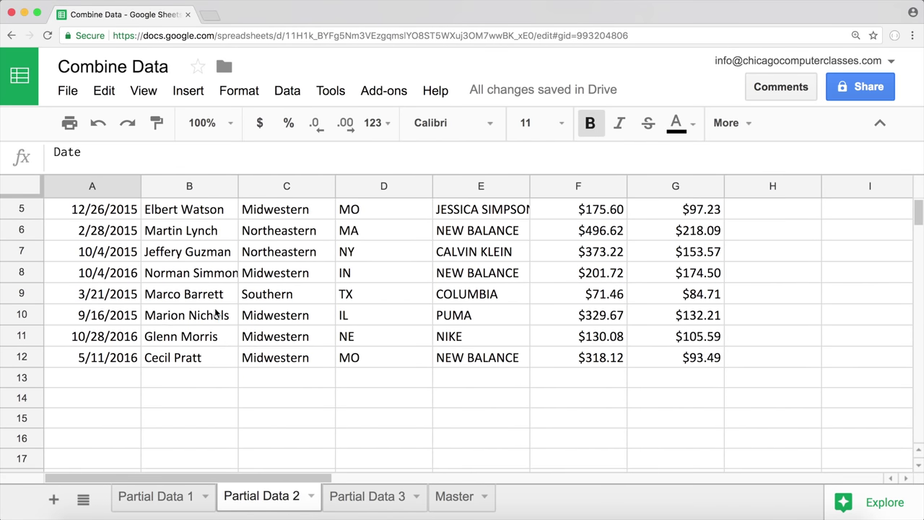
drag(102, 318, 657, 358)
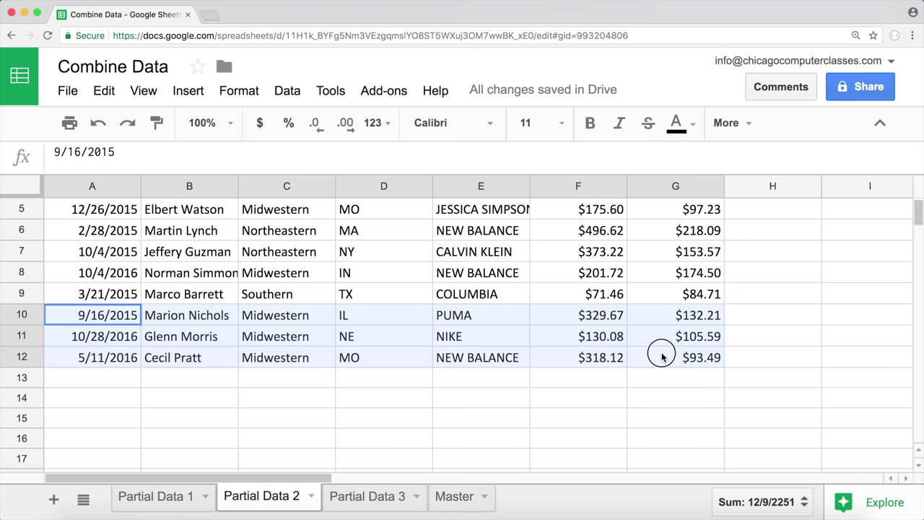
key(ctrl+c)
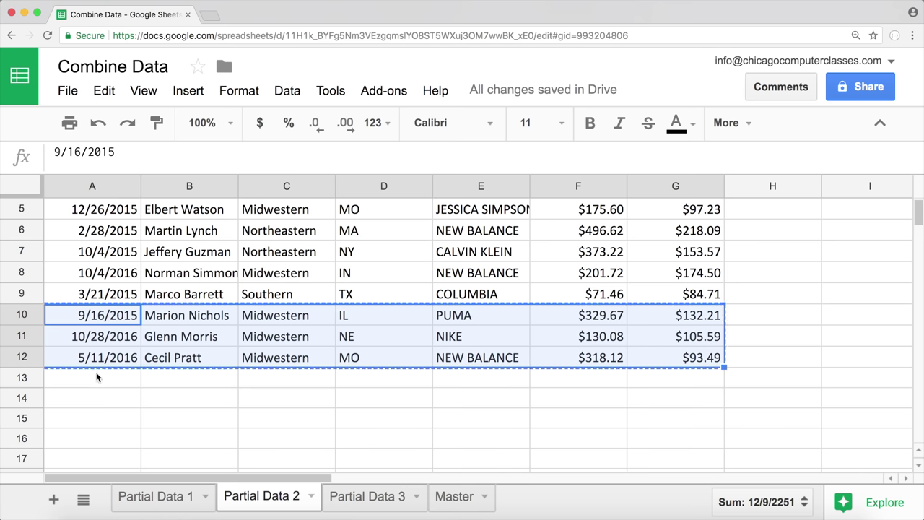
click(96, 375)
key(ctrl+v)
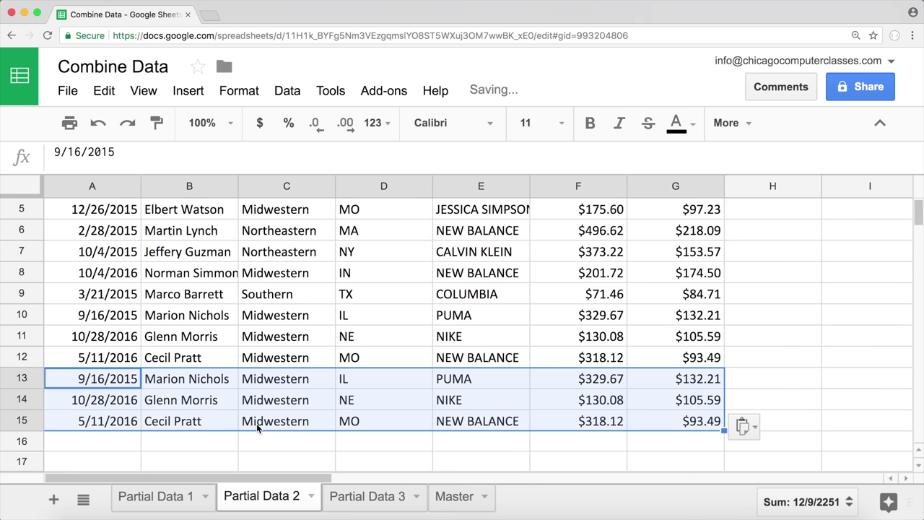
click(456, 497)
drag(108, 390, 655, 426)
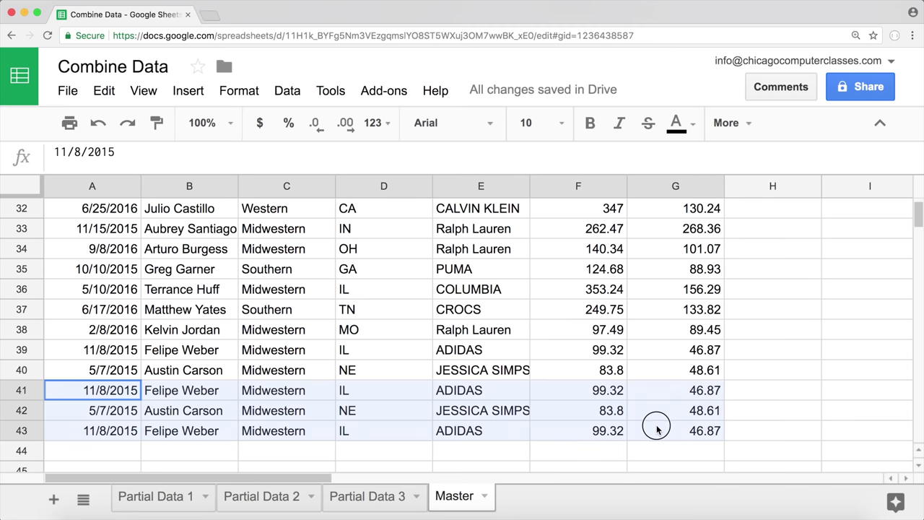
click(104, 285)
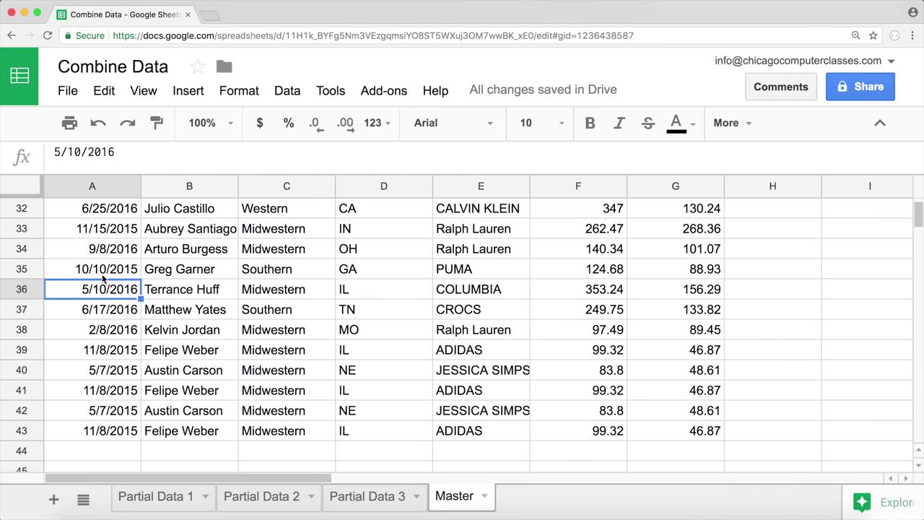
key(super+Up)
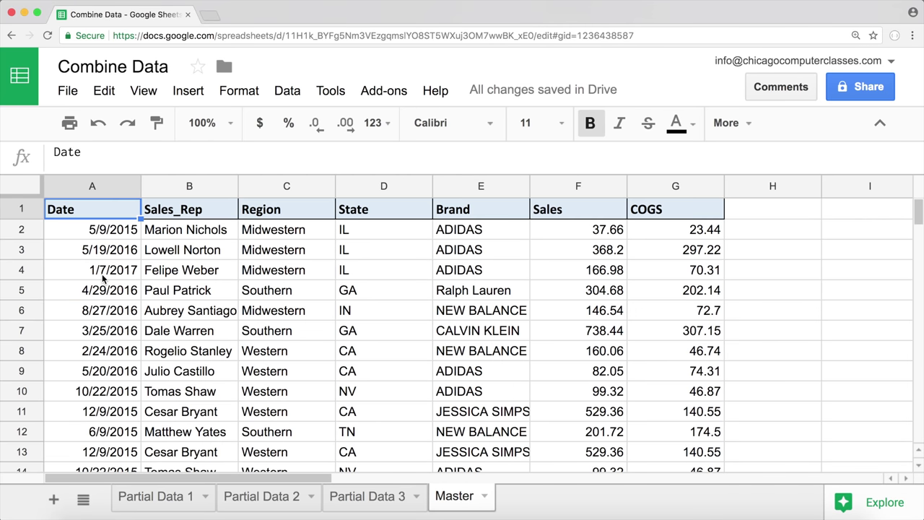
Jump to Master's last row, 43, showing the 11/8/2015 ADIDAS record
key(super+Down)
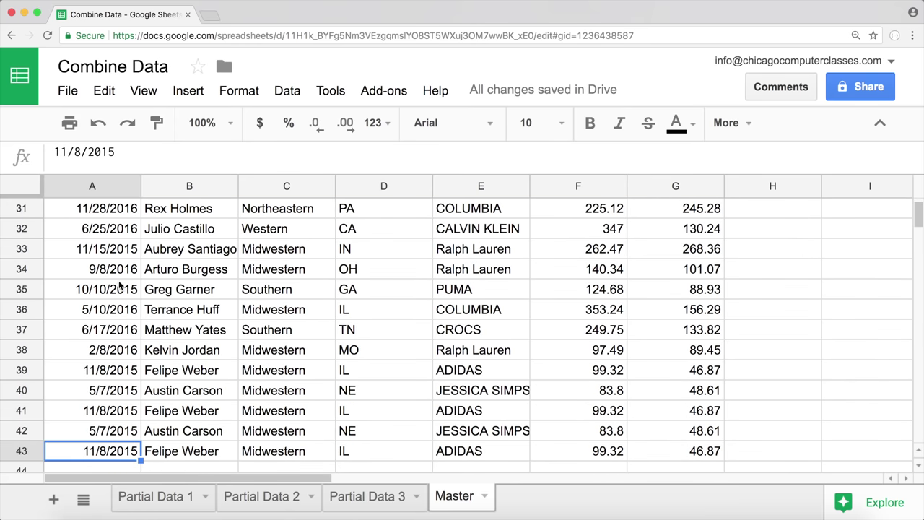
scroll(120, 287, down, 1)
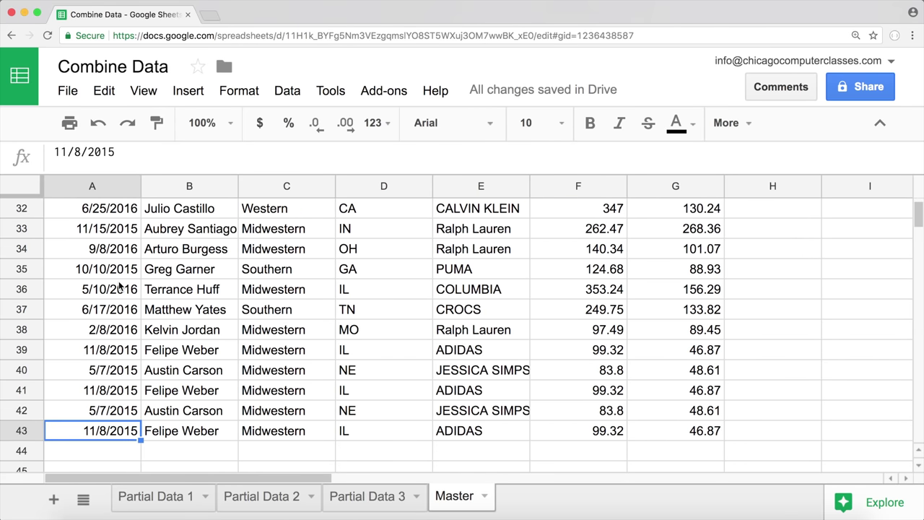
scroll(120, 286, down, 1)
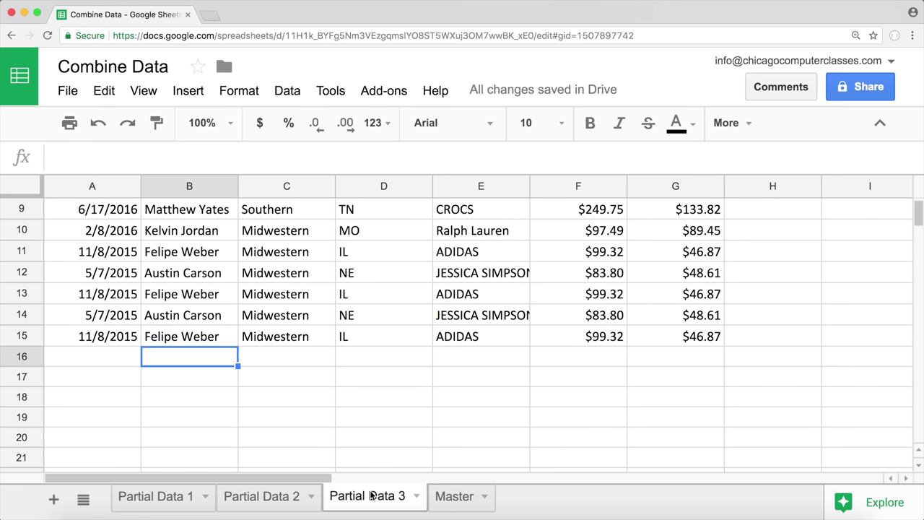
Clear the Midwestern region from C15 and check its empty region in Master row 43
click(272, 338)
key(BackSpace)
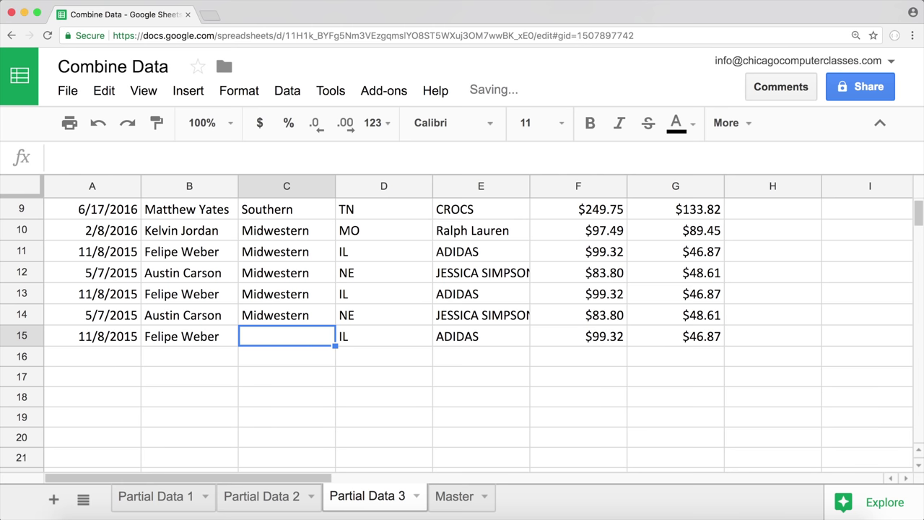
click(379, 337)
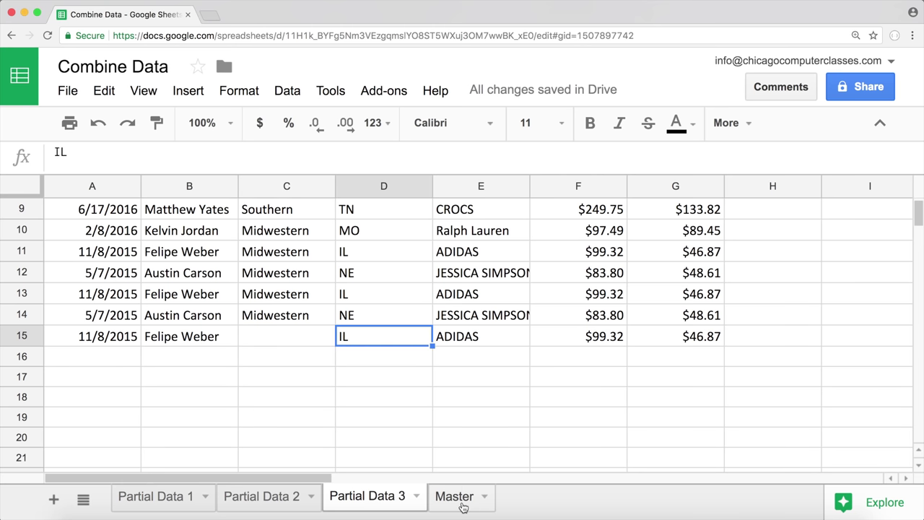
click(462, 499)
click(272, 413)
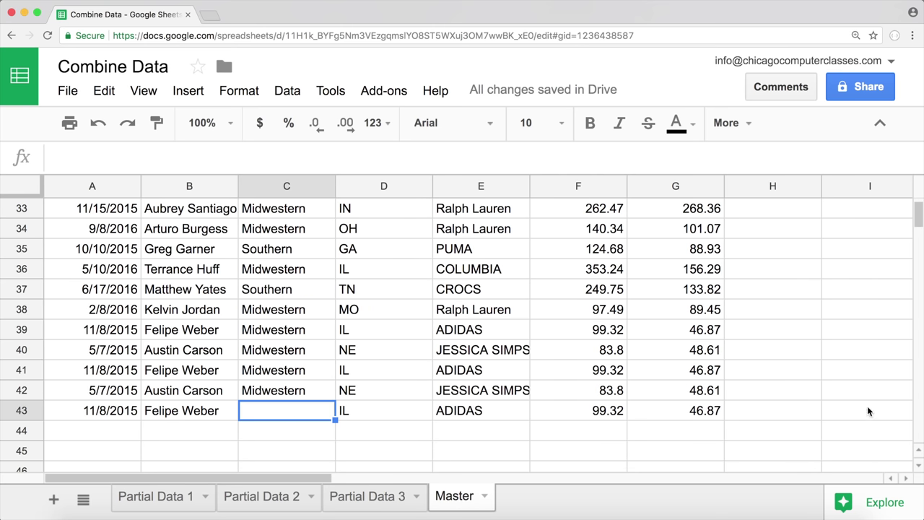
click(392, 496)
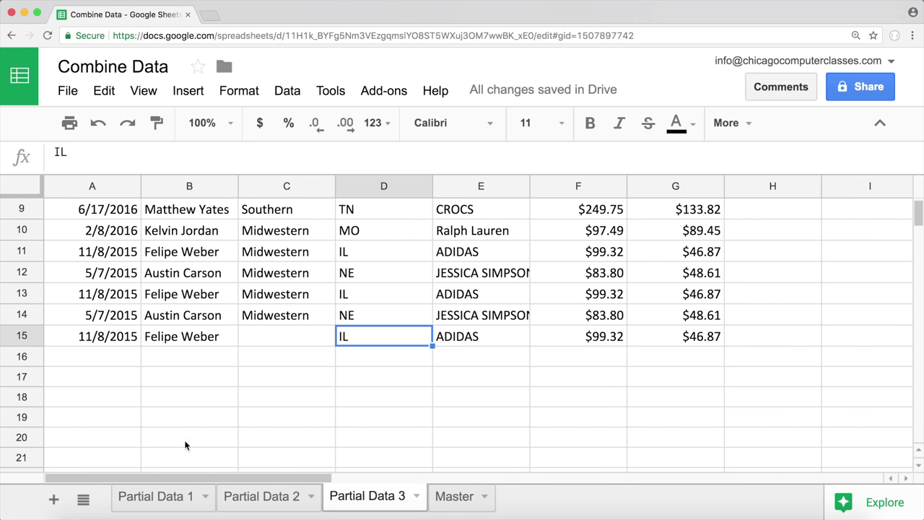
Delete the NE state, region, sales rep and date from row 14
click(383, 312)
key(Delete)
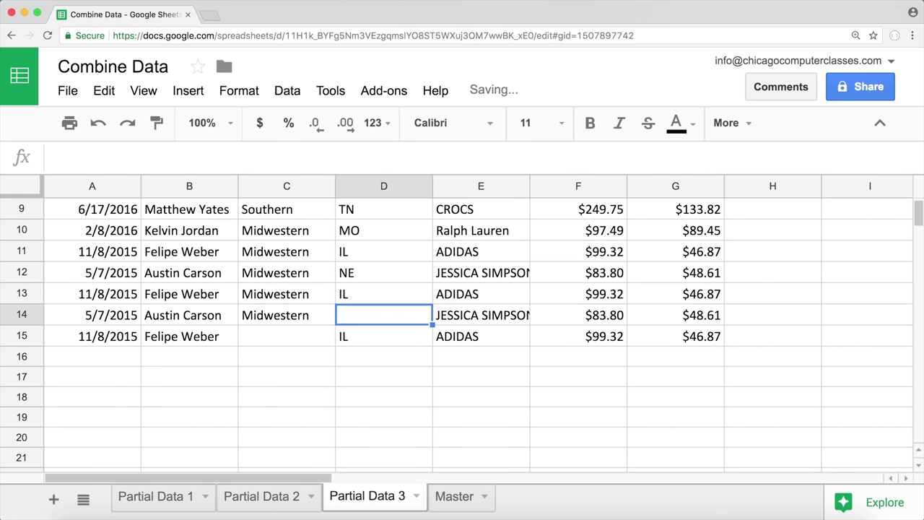
click(286, 315)
key(Delete)
click(190, 315)
key(Delete)
click(91, 315)
key(Delete)
Delete the brand and $83.80 sales value from row 14
click(189, 315)
click(287, 315)
click(384, 315)
click(481, 315)
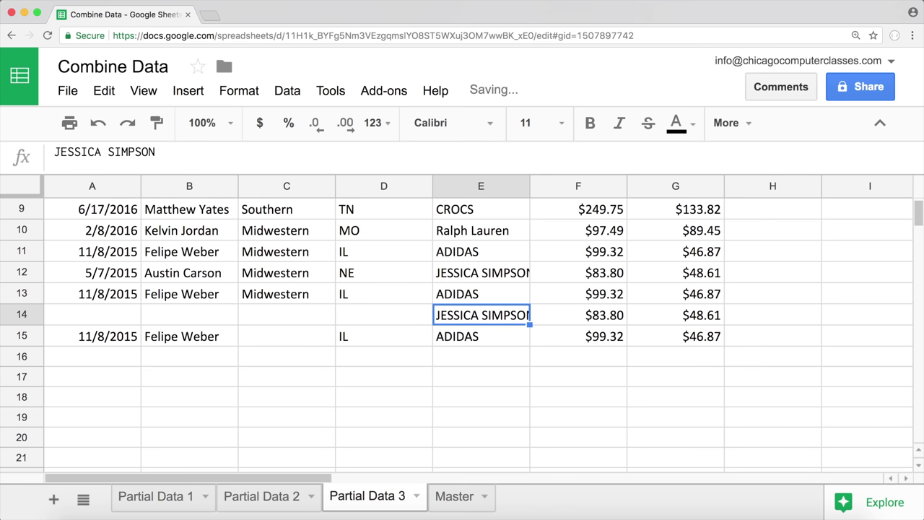
key(Delete)
click(578, 314)
key(Delete)
click(675, 336)
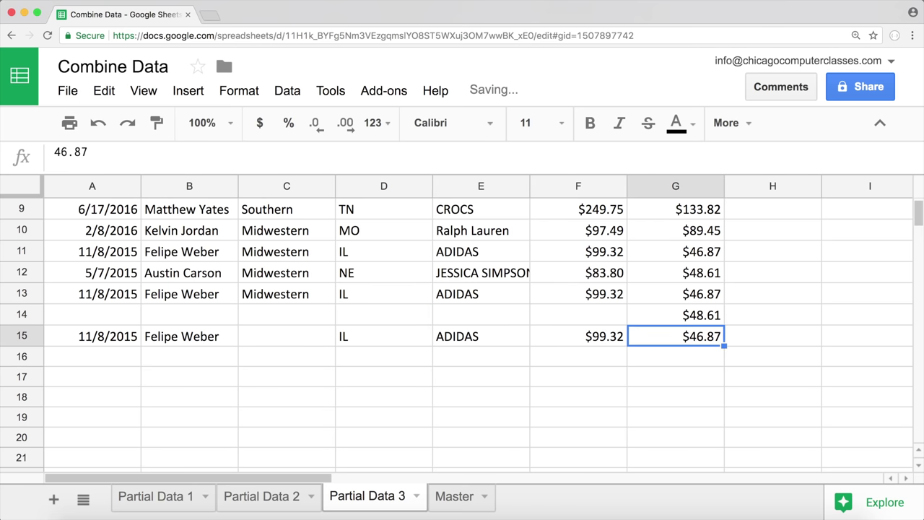
click(675, 355)
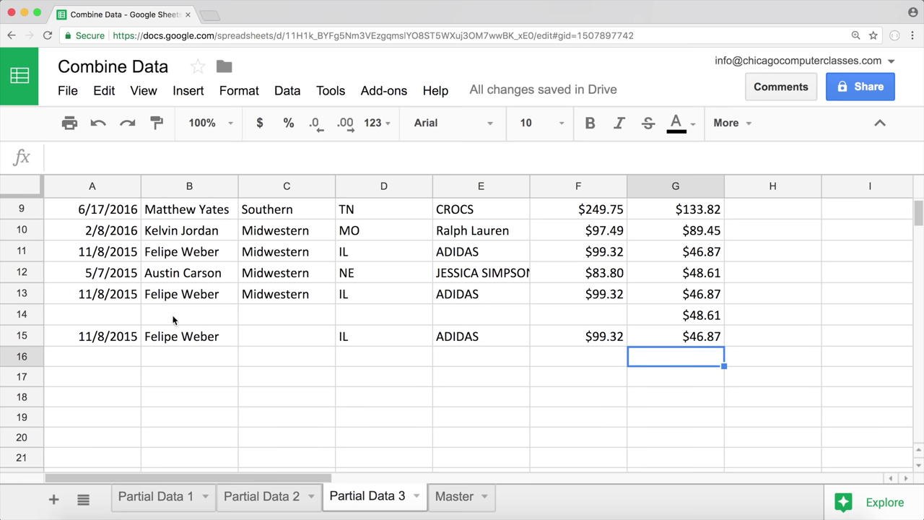
Check Master, then delete the leftover $48.61 COGS so row 14 is fully blank
click(454, 496)
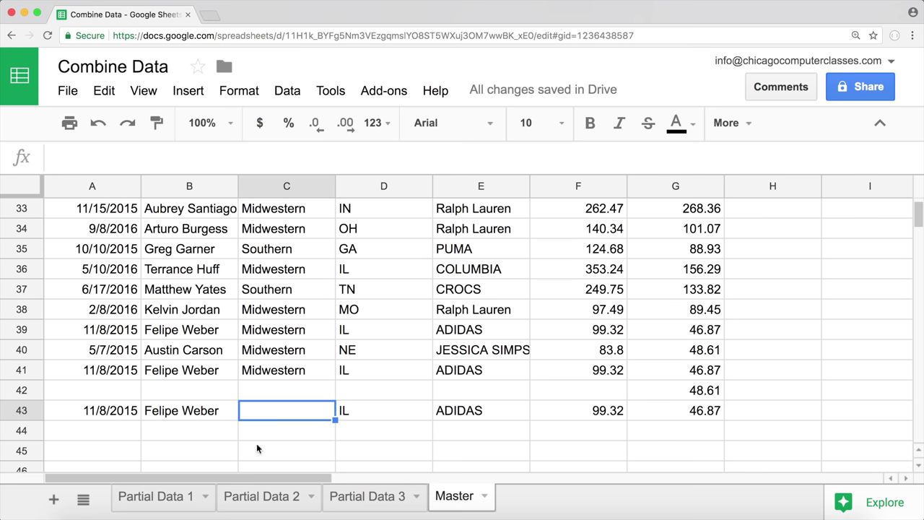
click(363, 498)
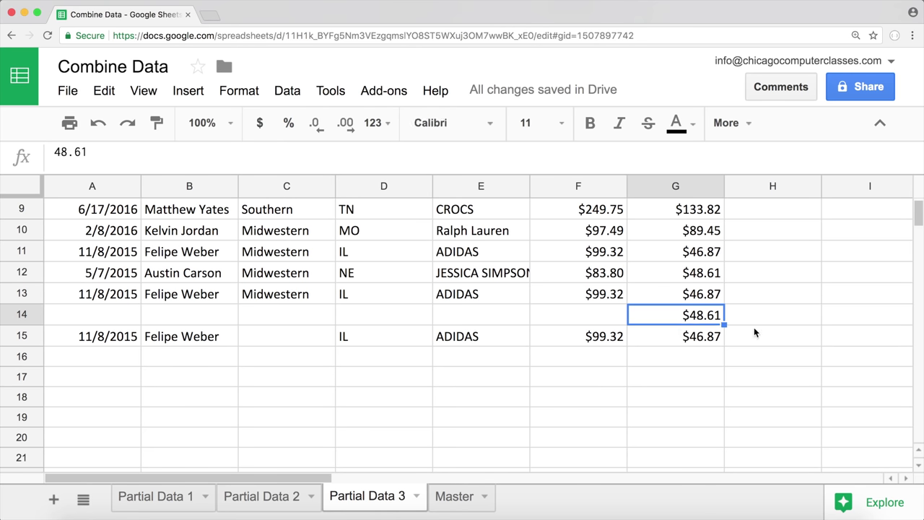
key(Delete)
click(388, 393)
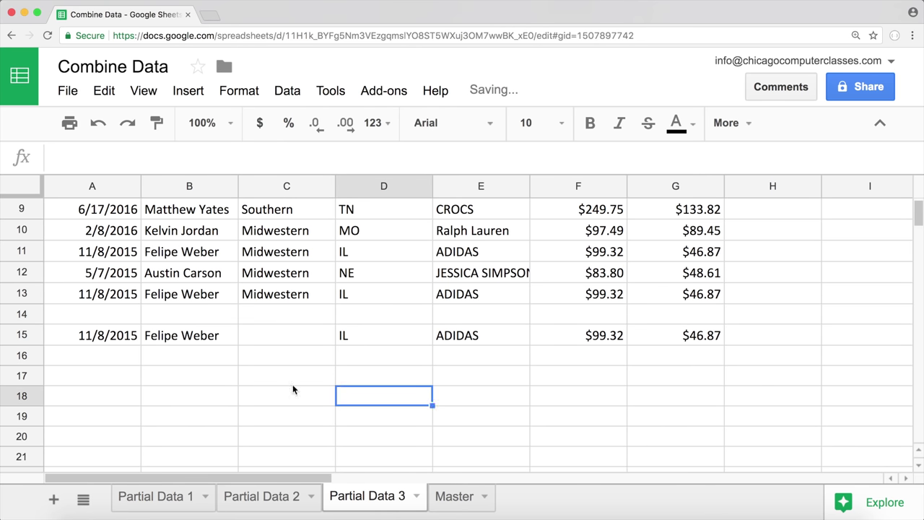
drag(102, 314, 693, 316)
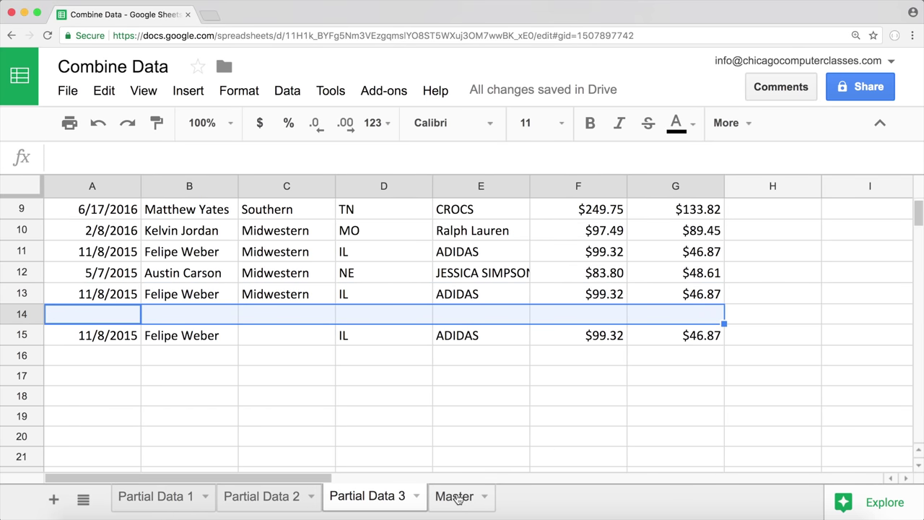
Compare Partial Data 3's blank row 14 and region-less row 15 against Master's IL entry in row 41
click(481, 393)
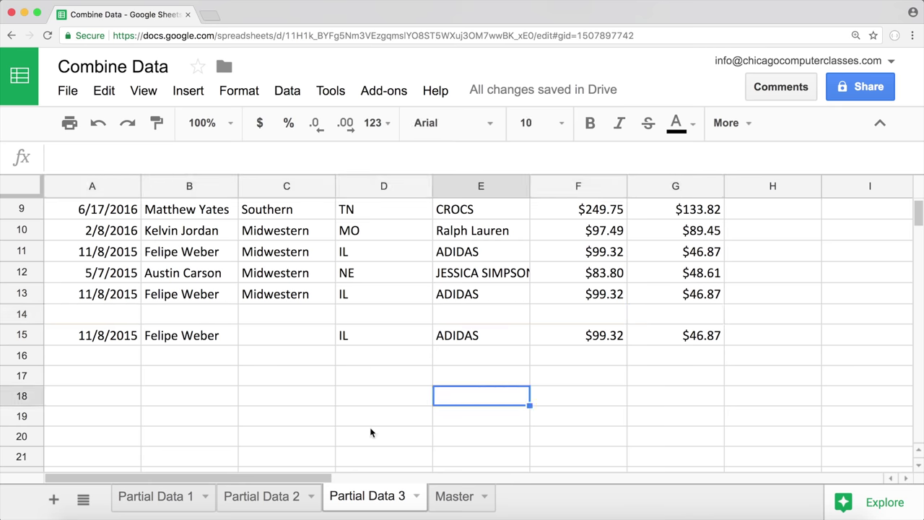
drag(87, 316, 663, 315)
drag(103, 332, 602, 334)
click(451, 496)
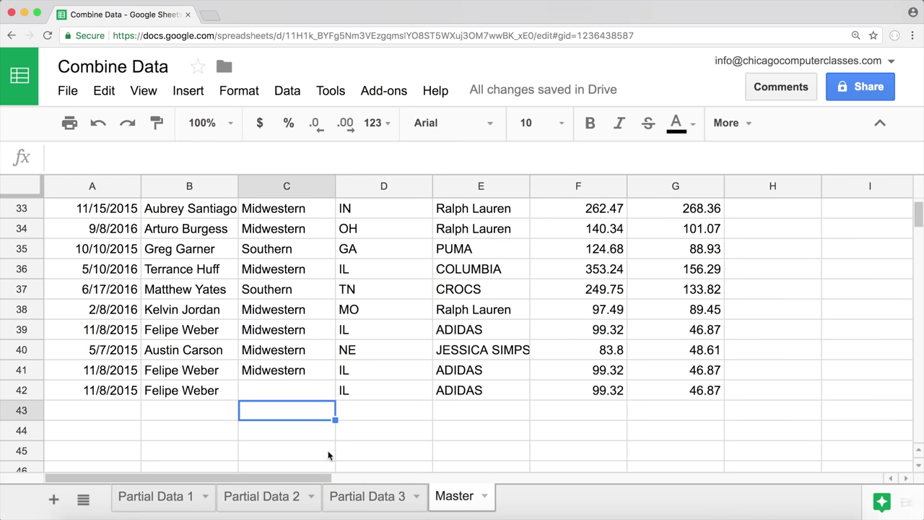
click(343, 371)
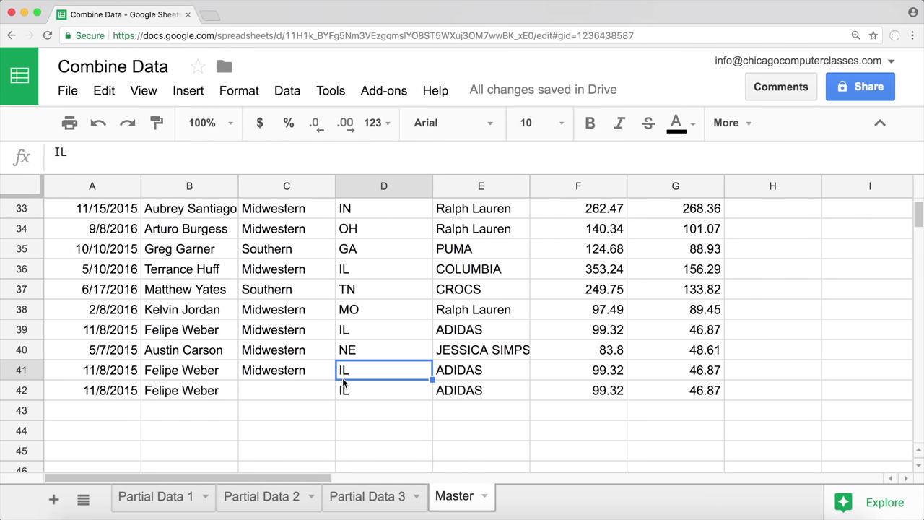
click(375, 497)
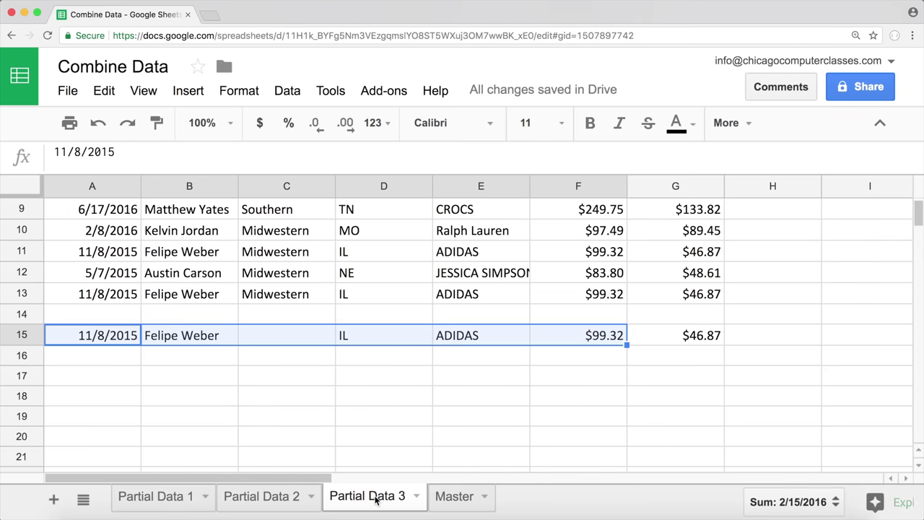
click(177, 334)
click(181, 302)
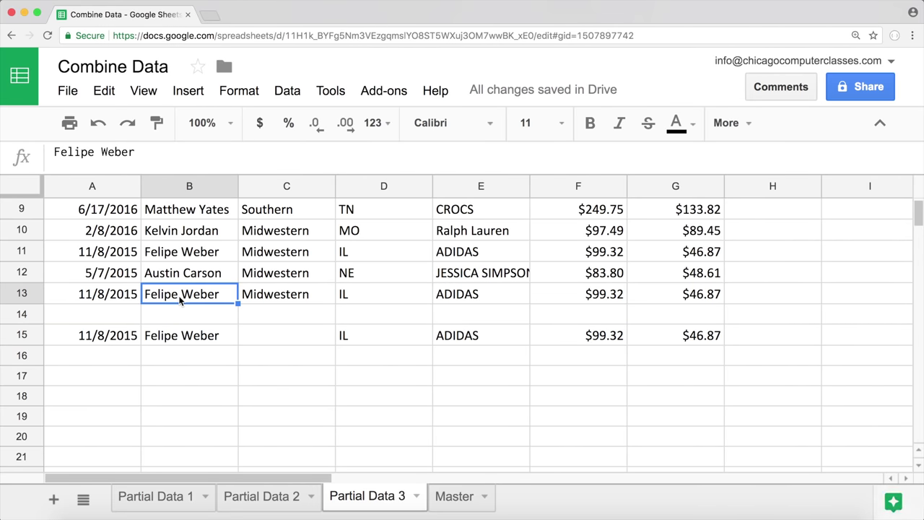
Return to Master, now ending at row 42, and reselect the QUERY cell at the top
click(450, 498)
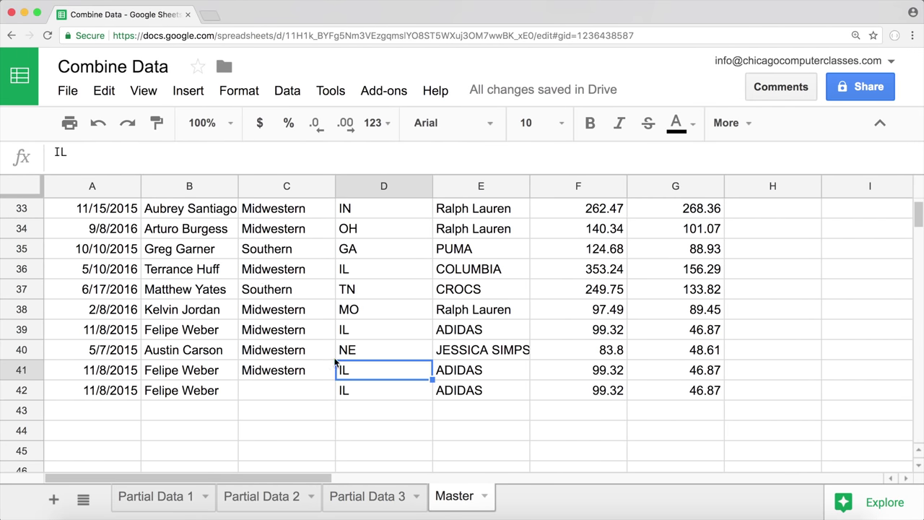
click(116, 273)
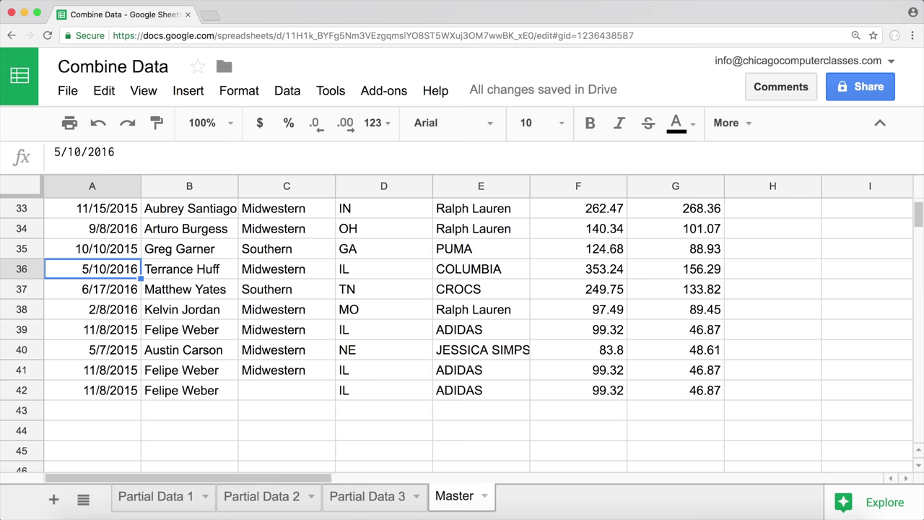
key(ctrl+Home)
click(100, 238)
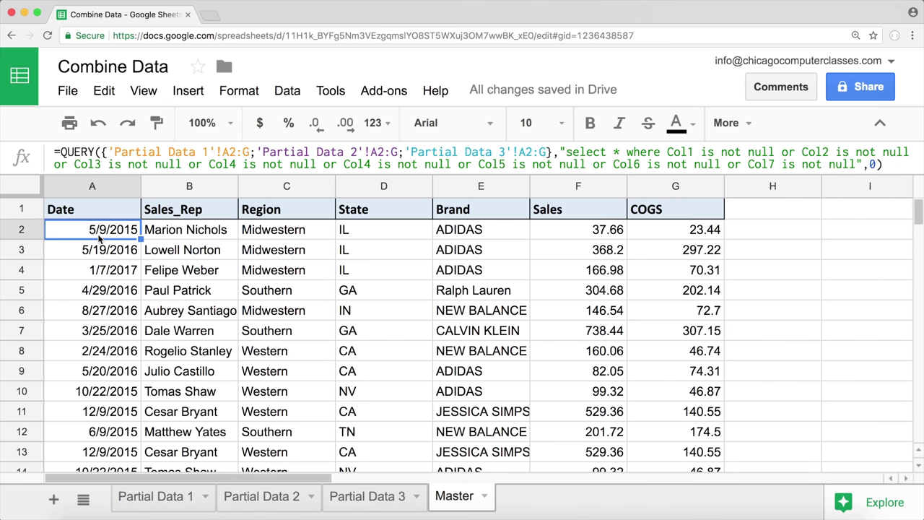
double_click(100, 238)
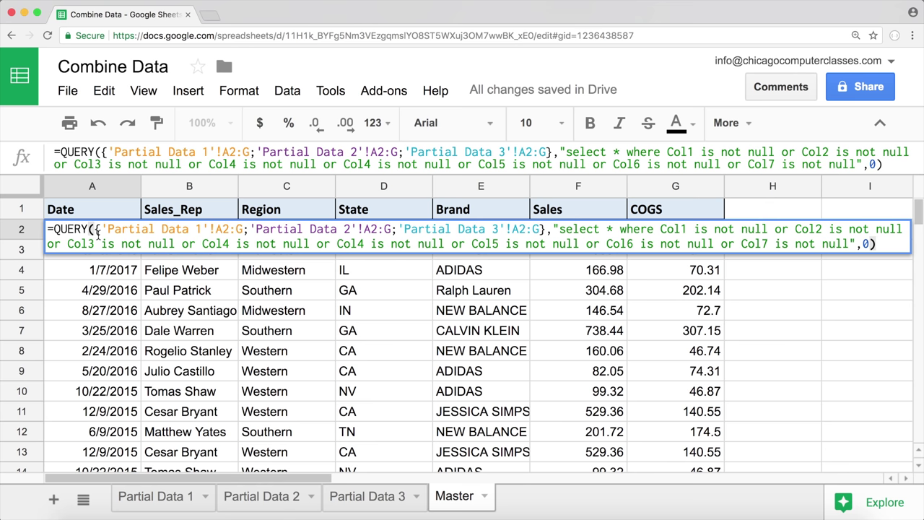
key(Return)
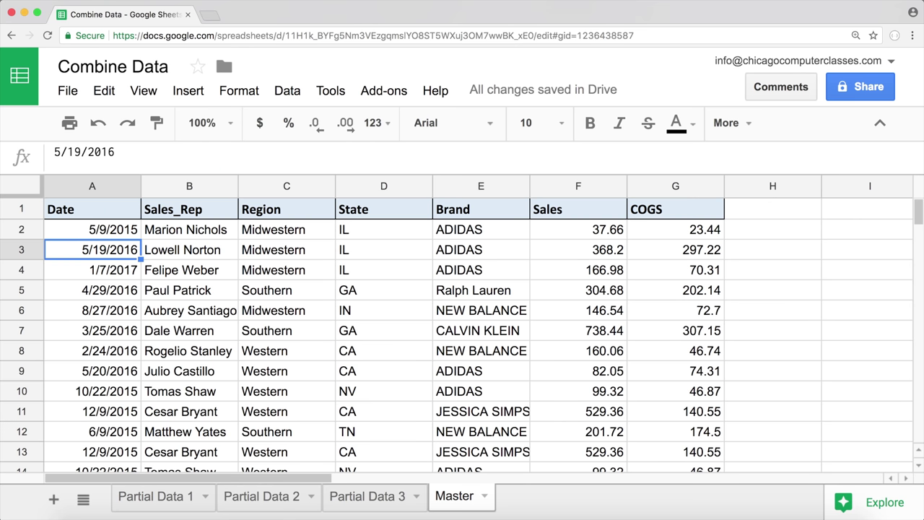